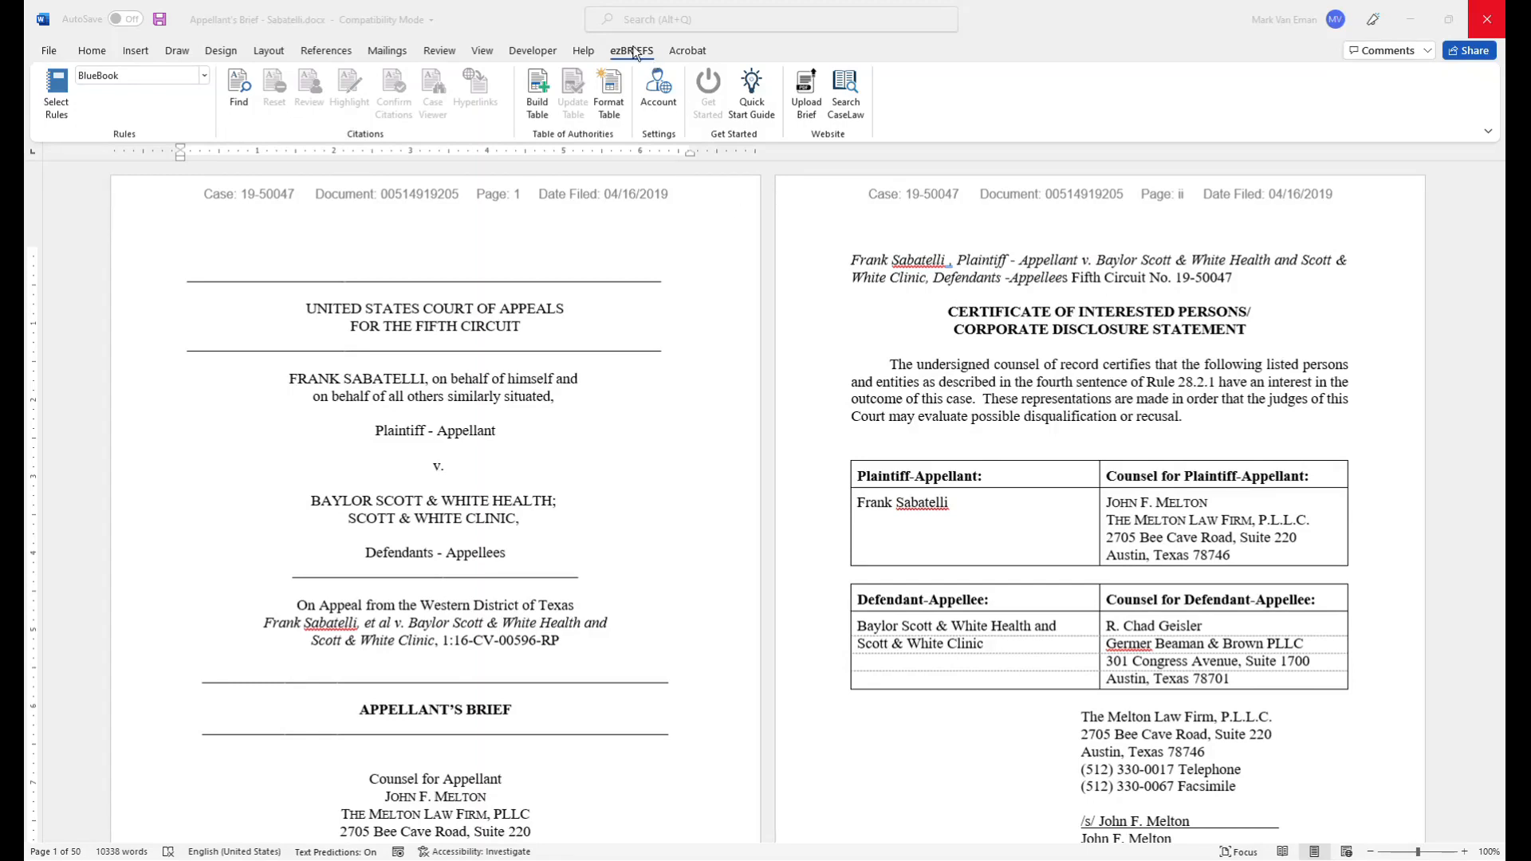
- Find the citations in the brief using the BlueBook rules and view the found statutes and rules categories
{"action": "left_click", "coordinate": [204, 75]}
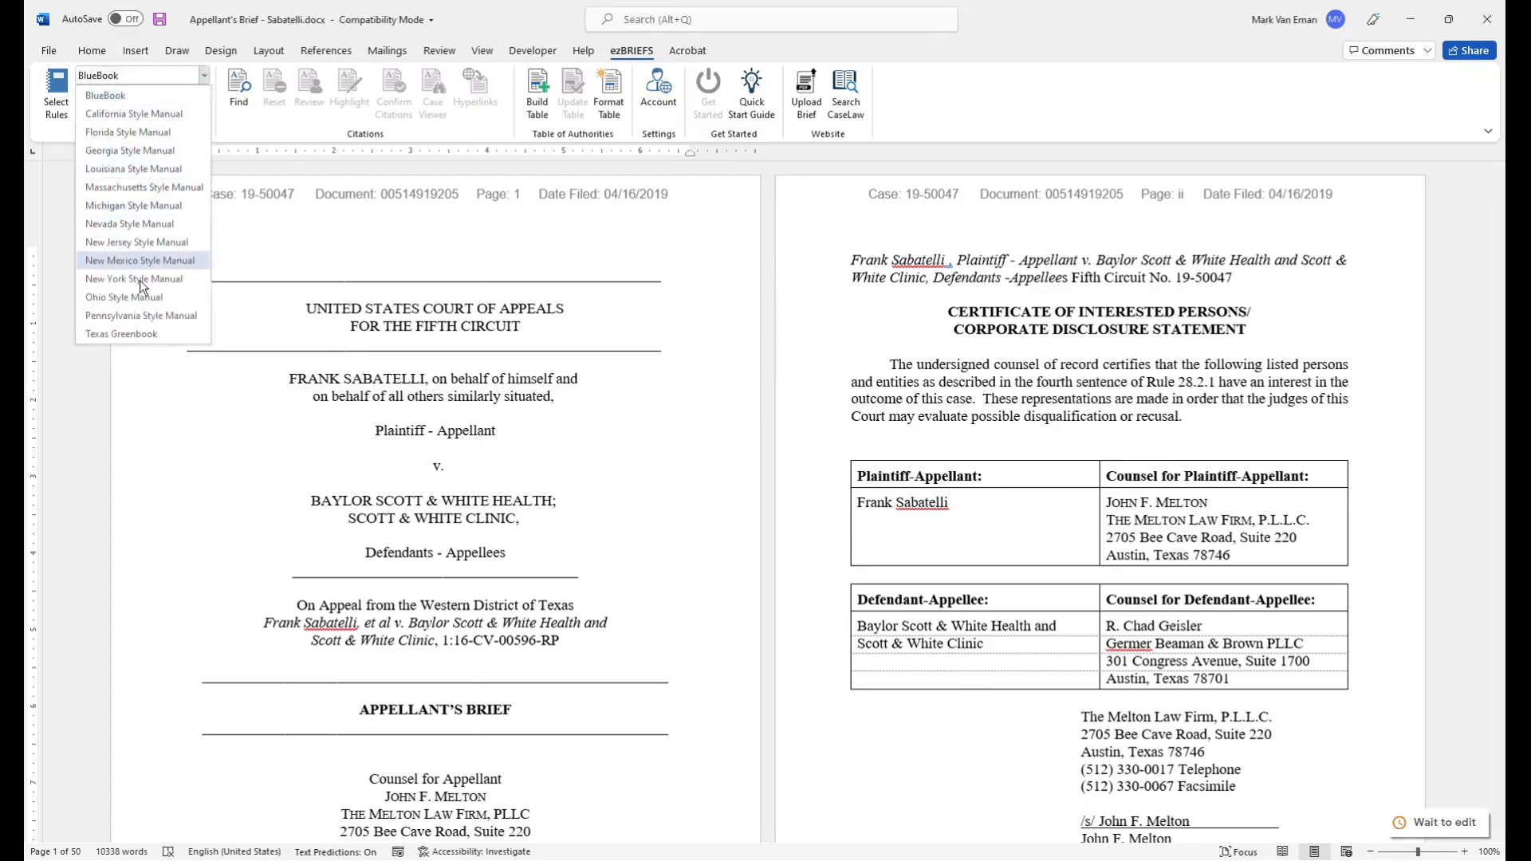
{"action": "left_click", "coordinate": [128, 79]}
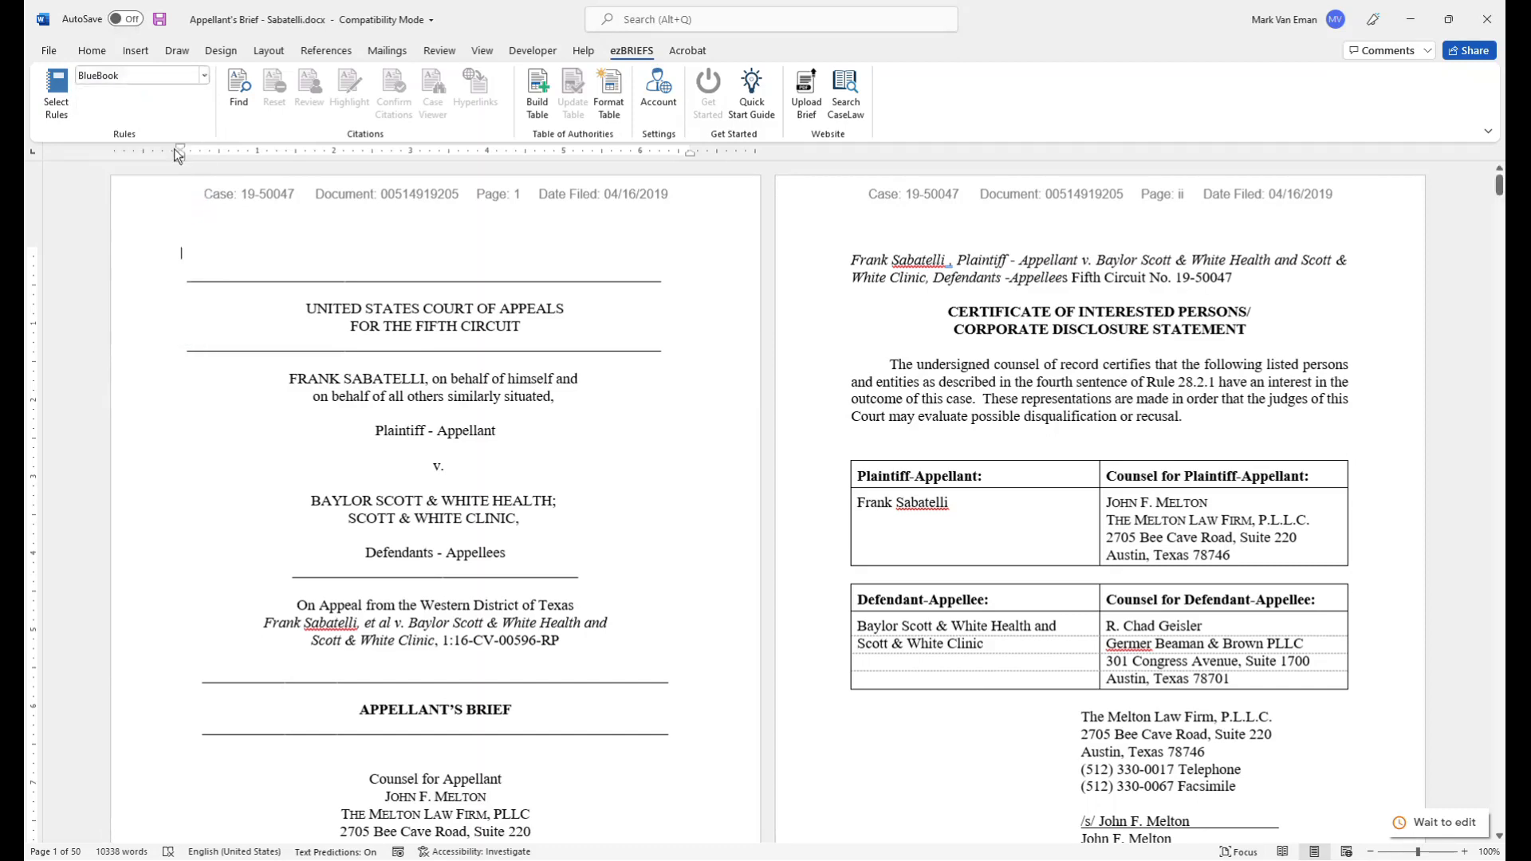
{"action": "left_click", "coordinate": [239, 110]}
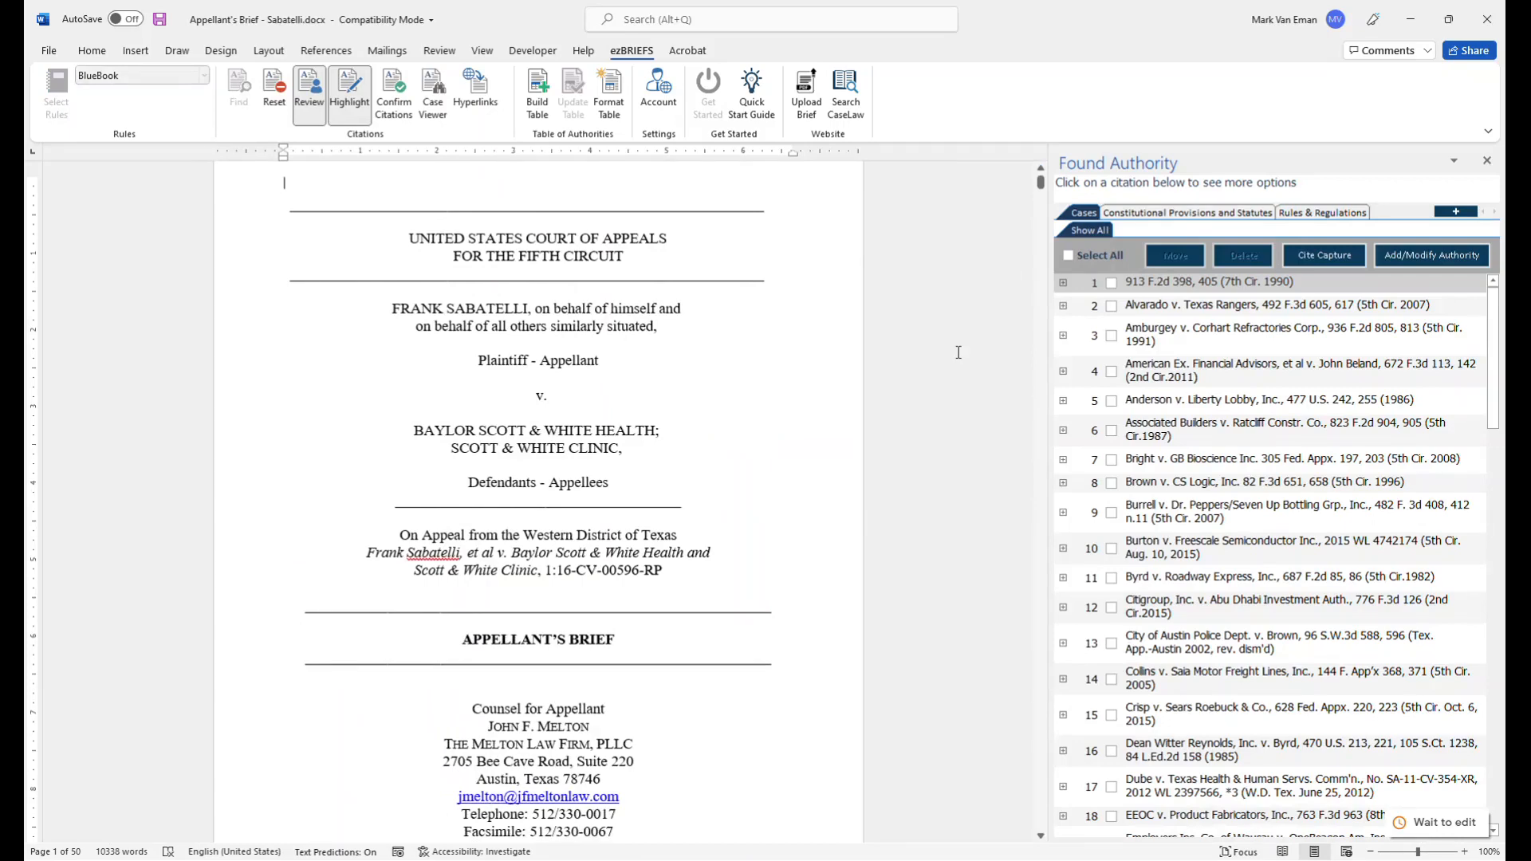
{"action": "left_click", "coordinate": [1169, 206]}
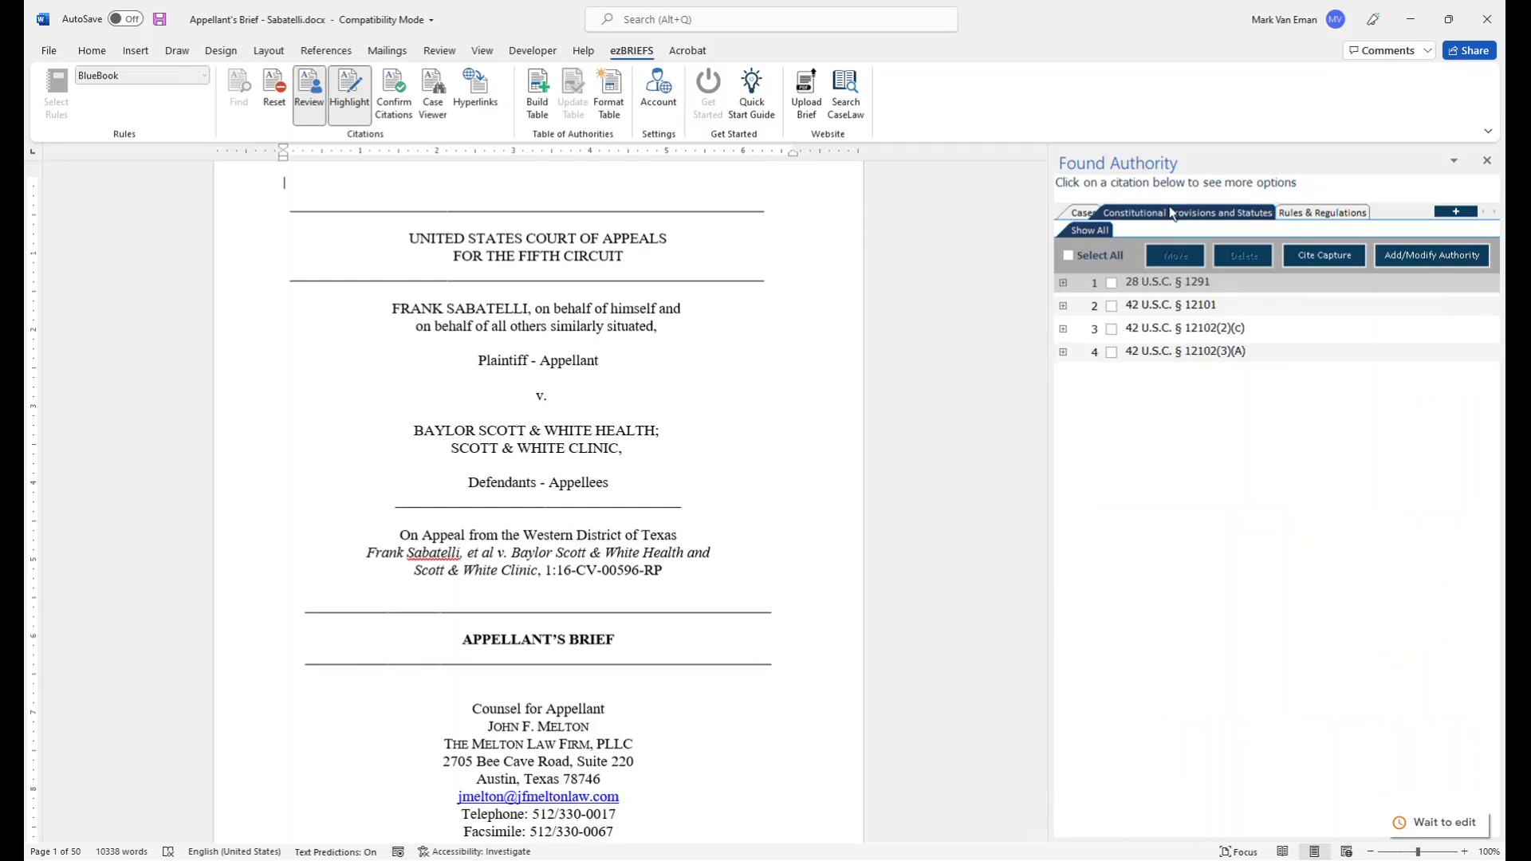
{"action": "left_click", "coordinate": [1314, 212]}
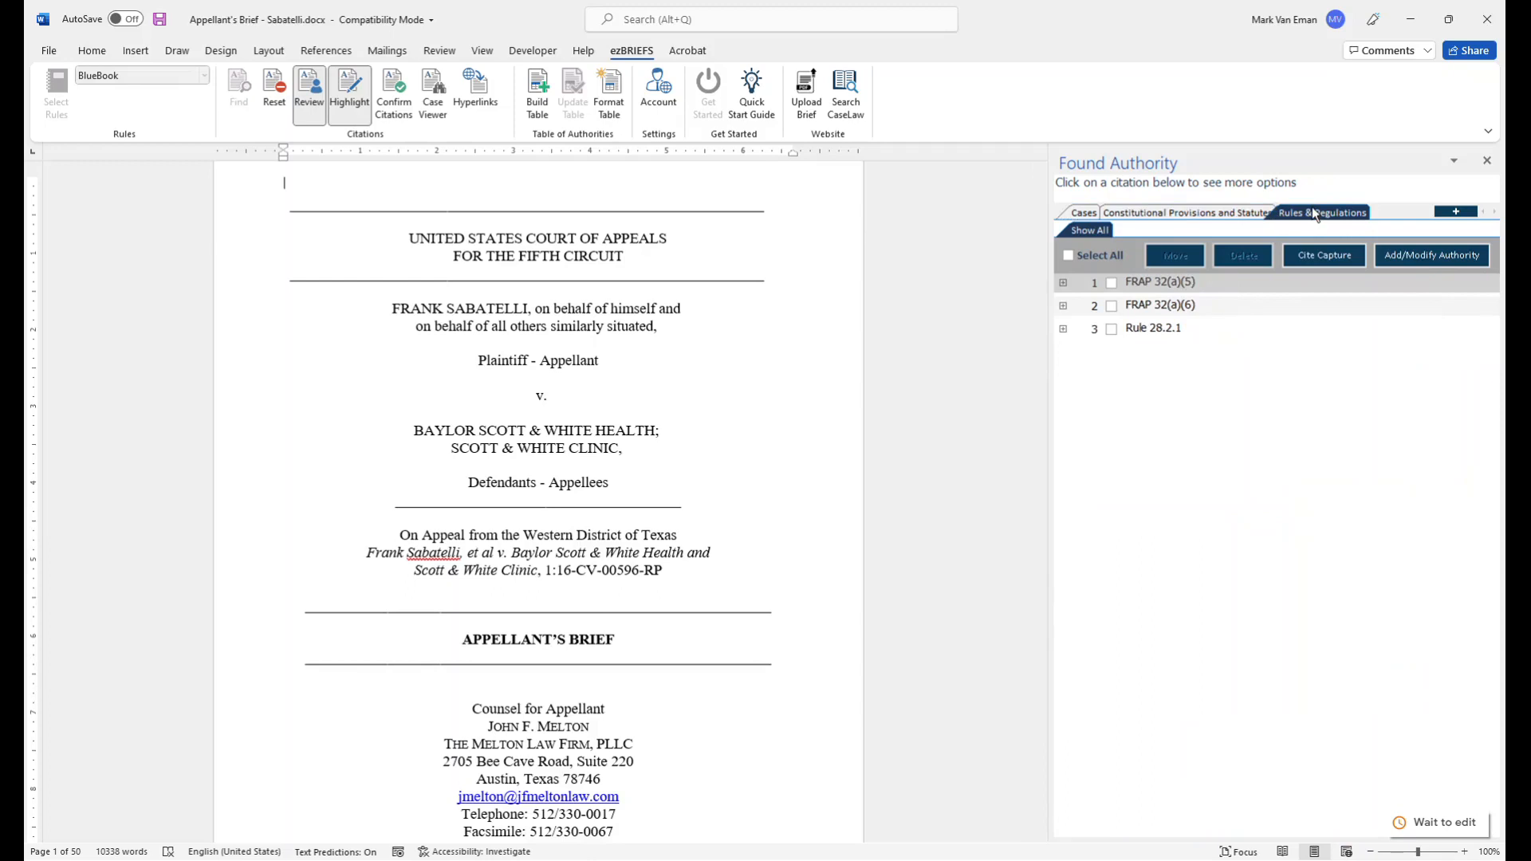
- Rename the Constitutional Provisions and Statutes authority category to Statutes
{"action": "left_click", "coordinate": [1463, 211]}
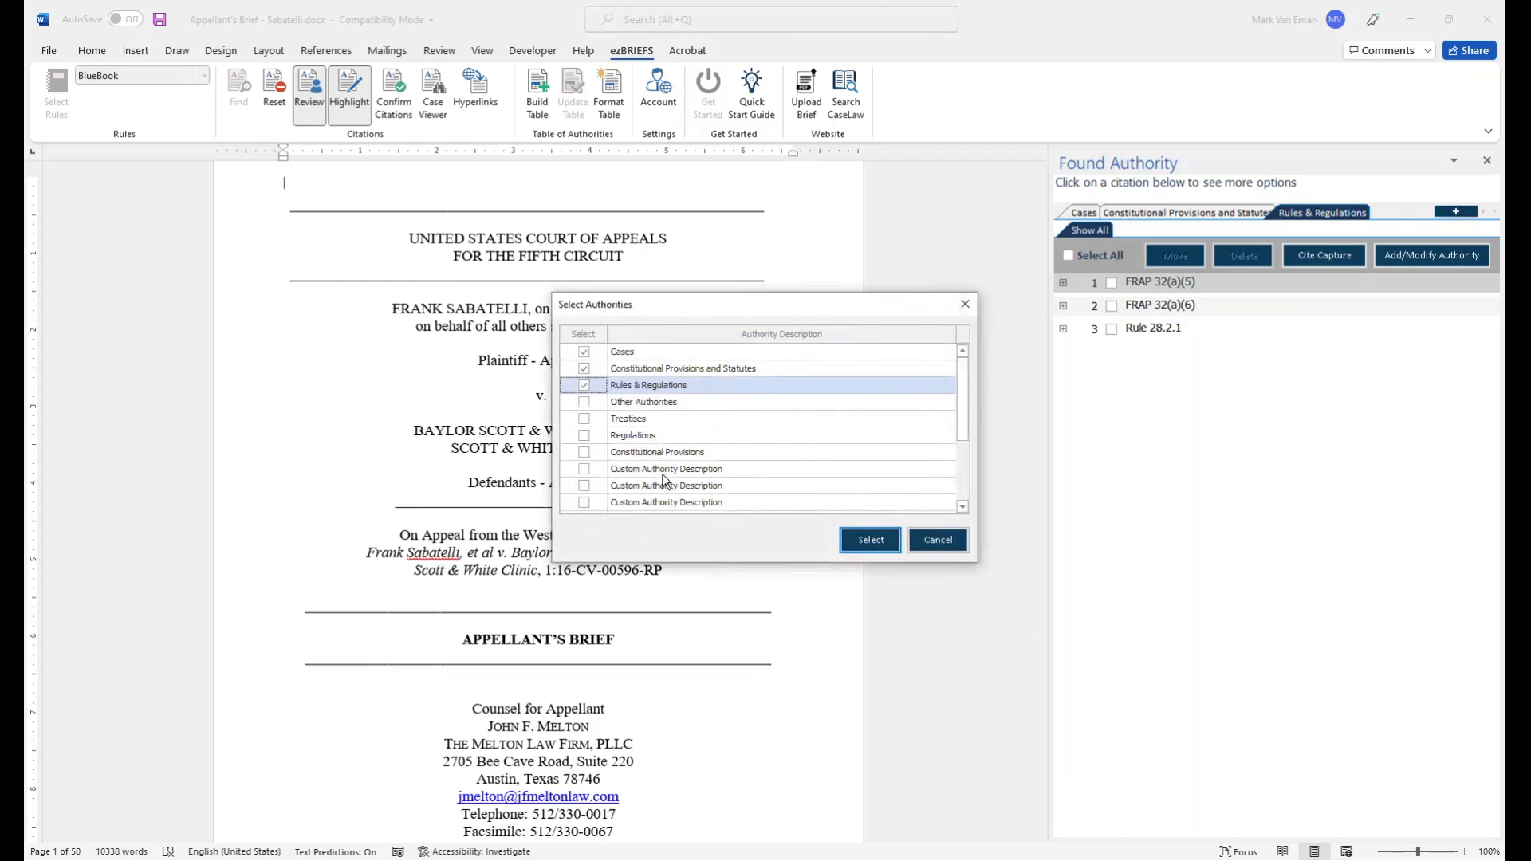
{"action": "left_click", "coordinate": [688, 370]}
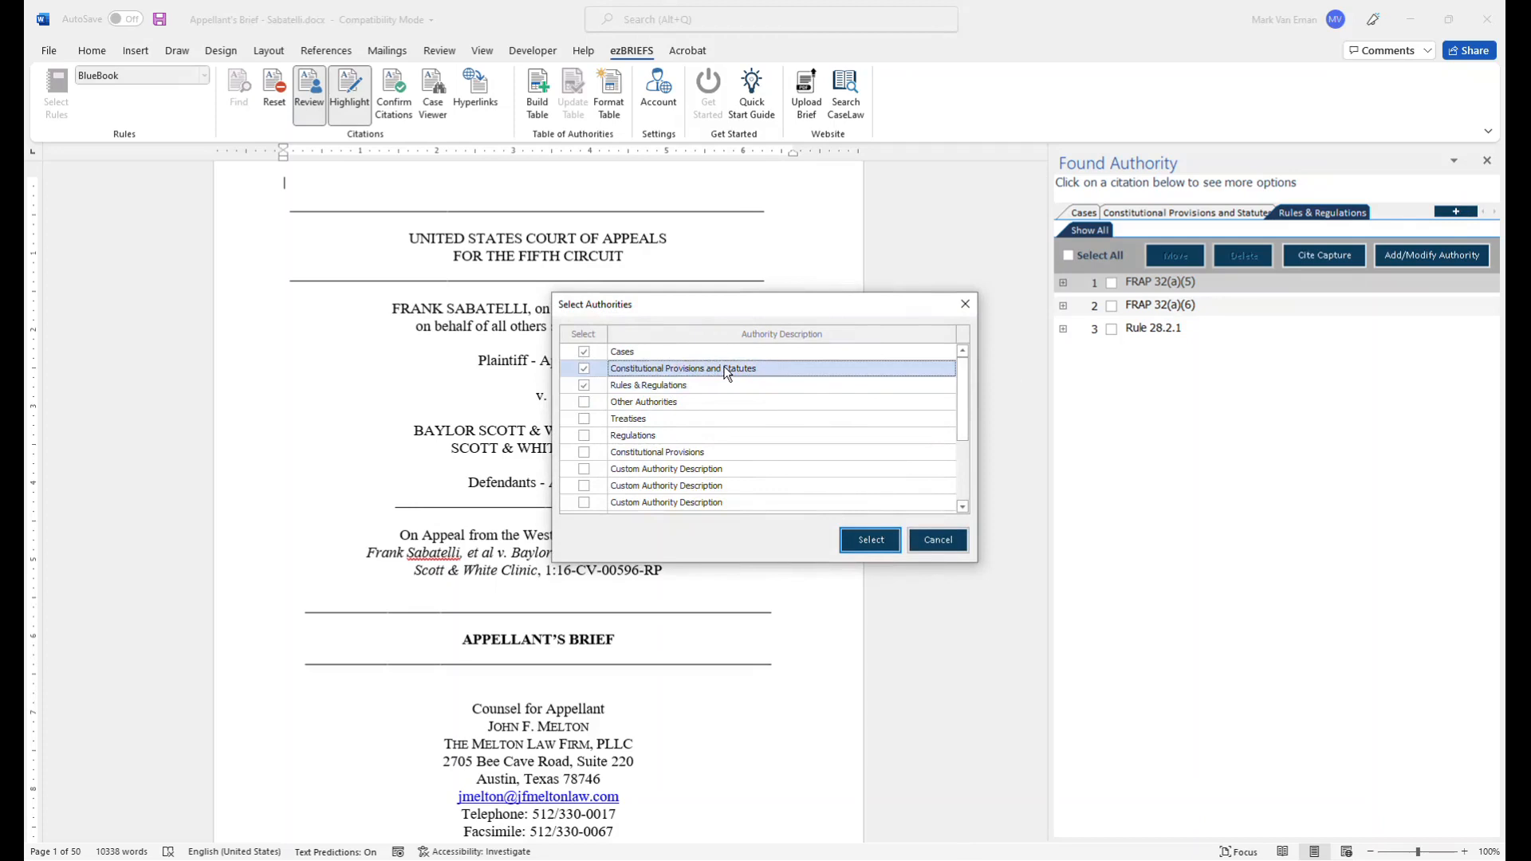
{"action": "left_click_drag", "start_coordinate": [724, 372], "coordinate": [602, 376]}
{"action": "key", "text": "BackSpace"}
{"action": "left_click", "coordinate": [871, 542]}
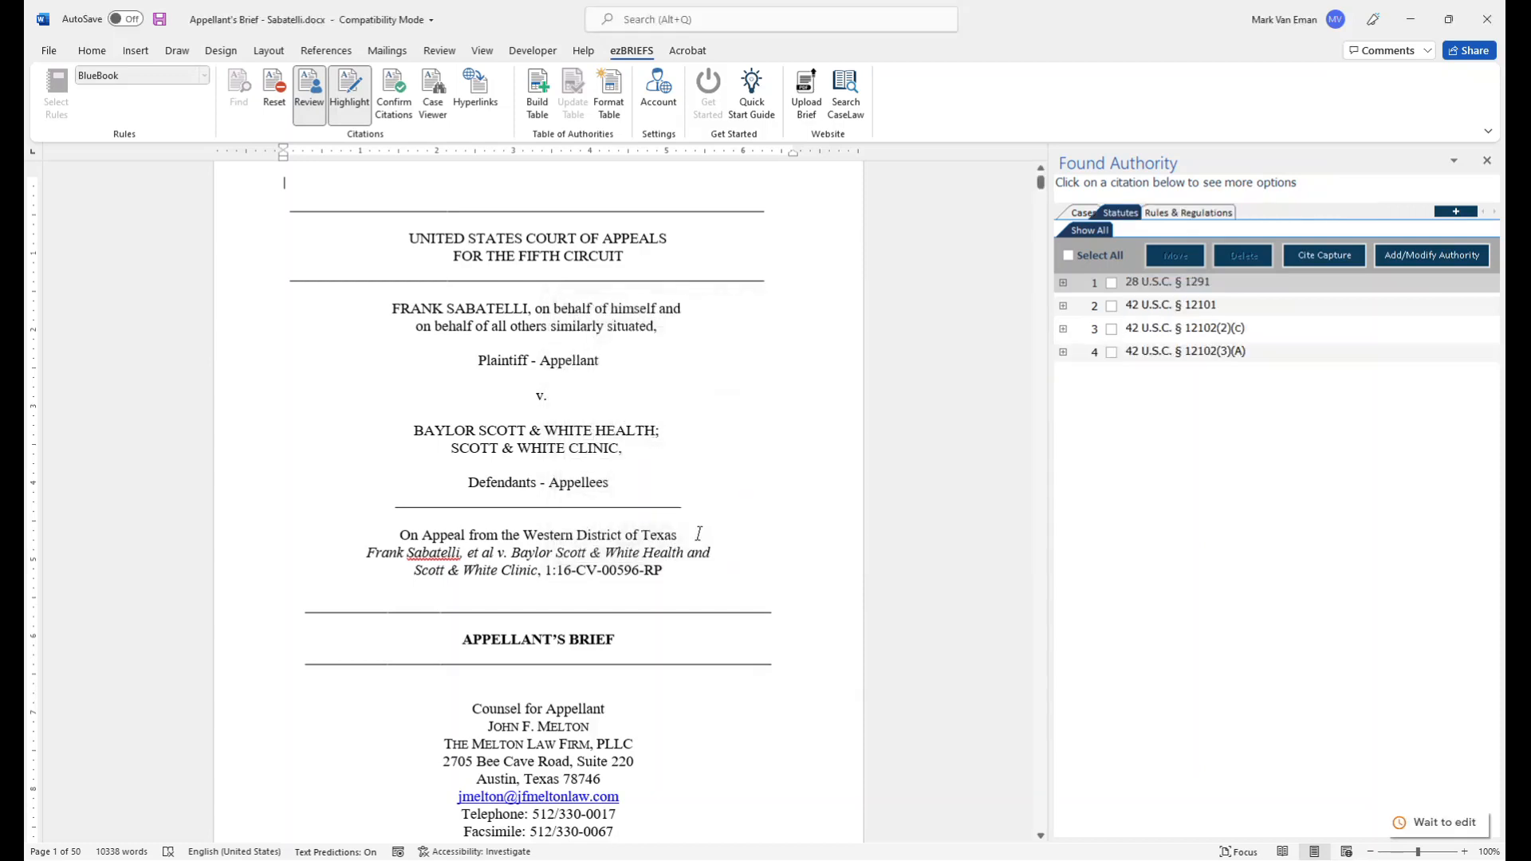
- Examine where the Alvarado v. Texas Rangers and Amburgey v. Corhart Refractories case citations occur in the brief
{"action": "left_click", "coordinate": [1083, 213]}
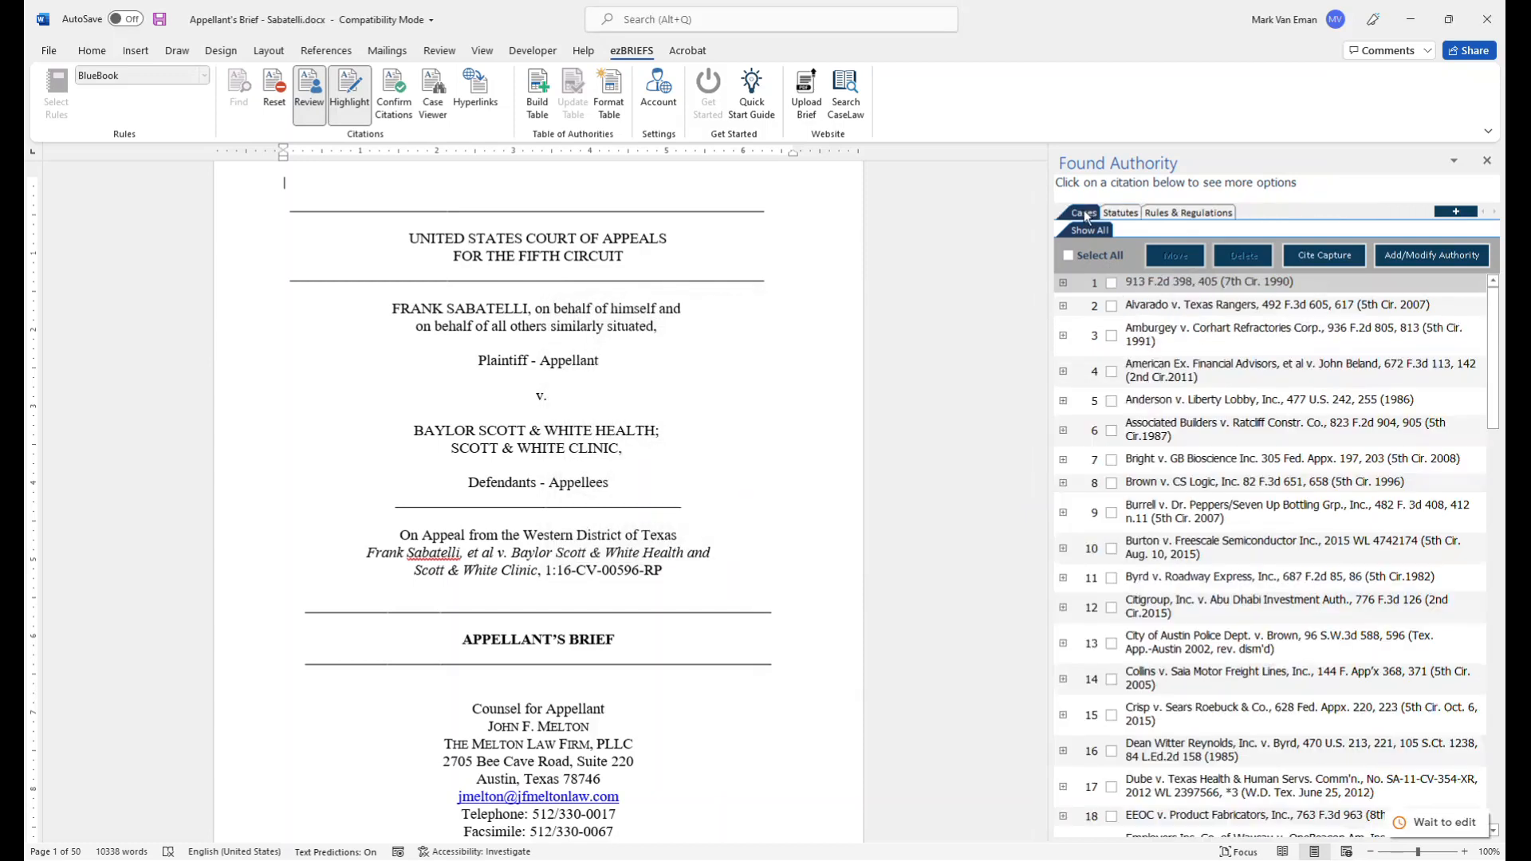
{"action": "left_click", "coordinate": [1172, 287]}
{"action": "left_click", "coordinate": [1173, 306]}
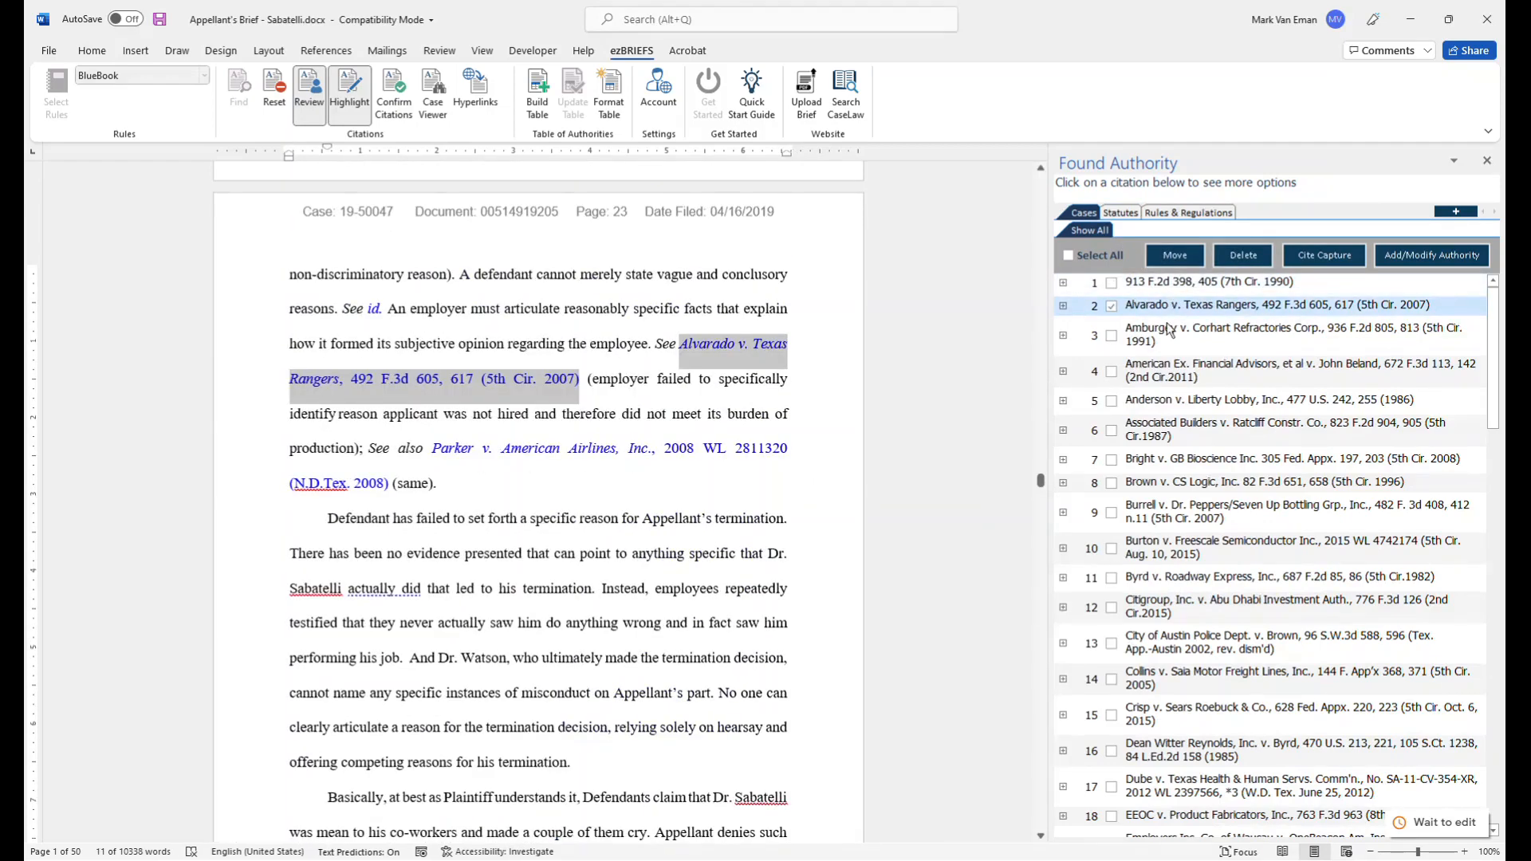
{"action": "left_click", "coordinate": [1168, 329]}
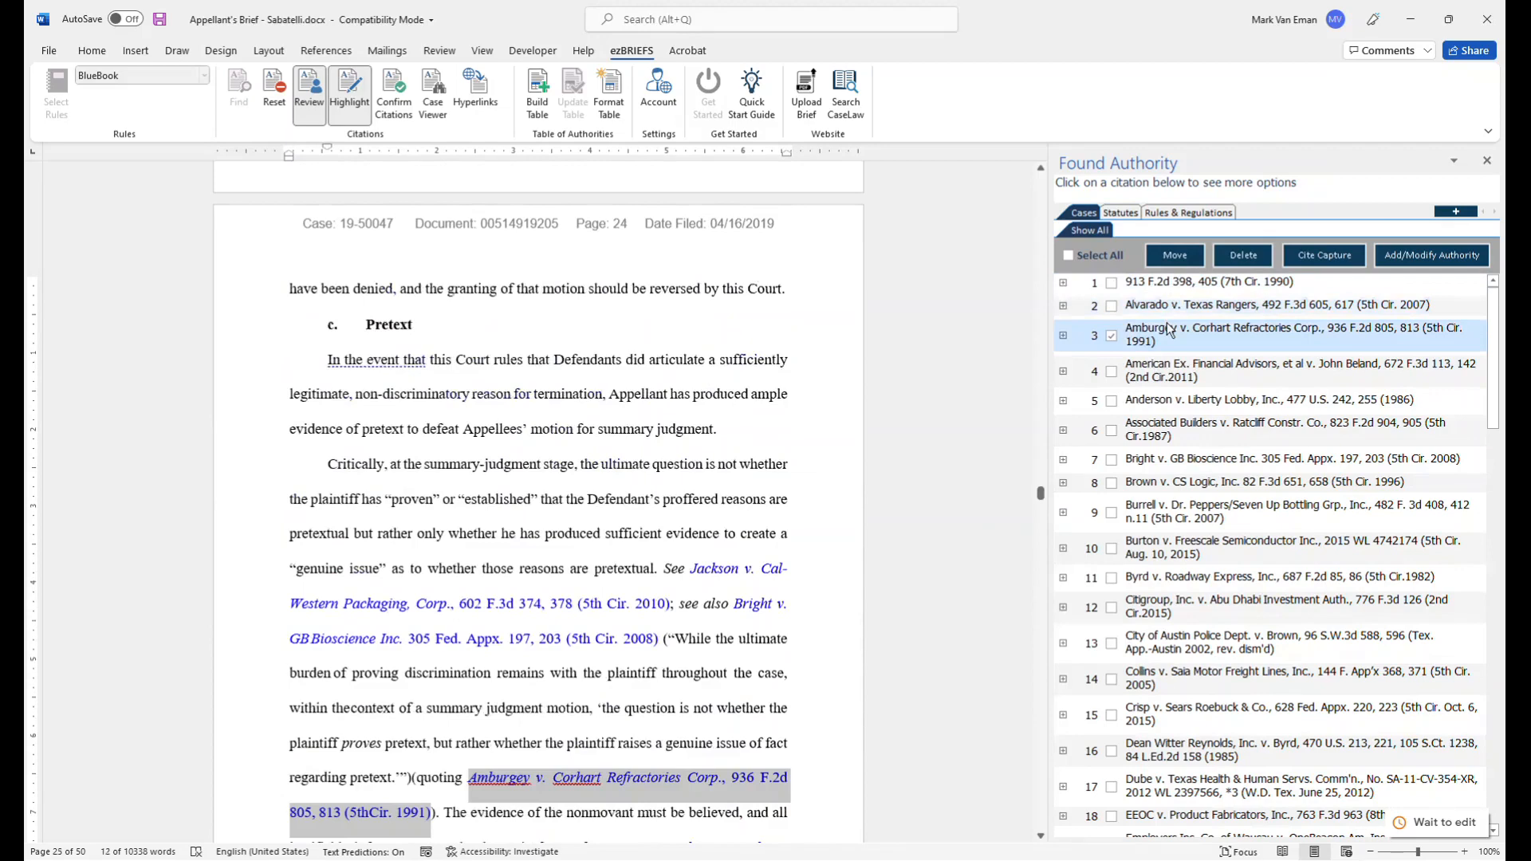
{"action": "scroll", "coordinate": [601, 416], "scroll_direction": "down", "scroll_amount": 3}
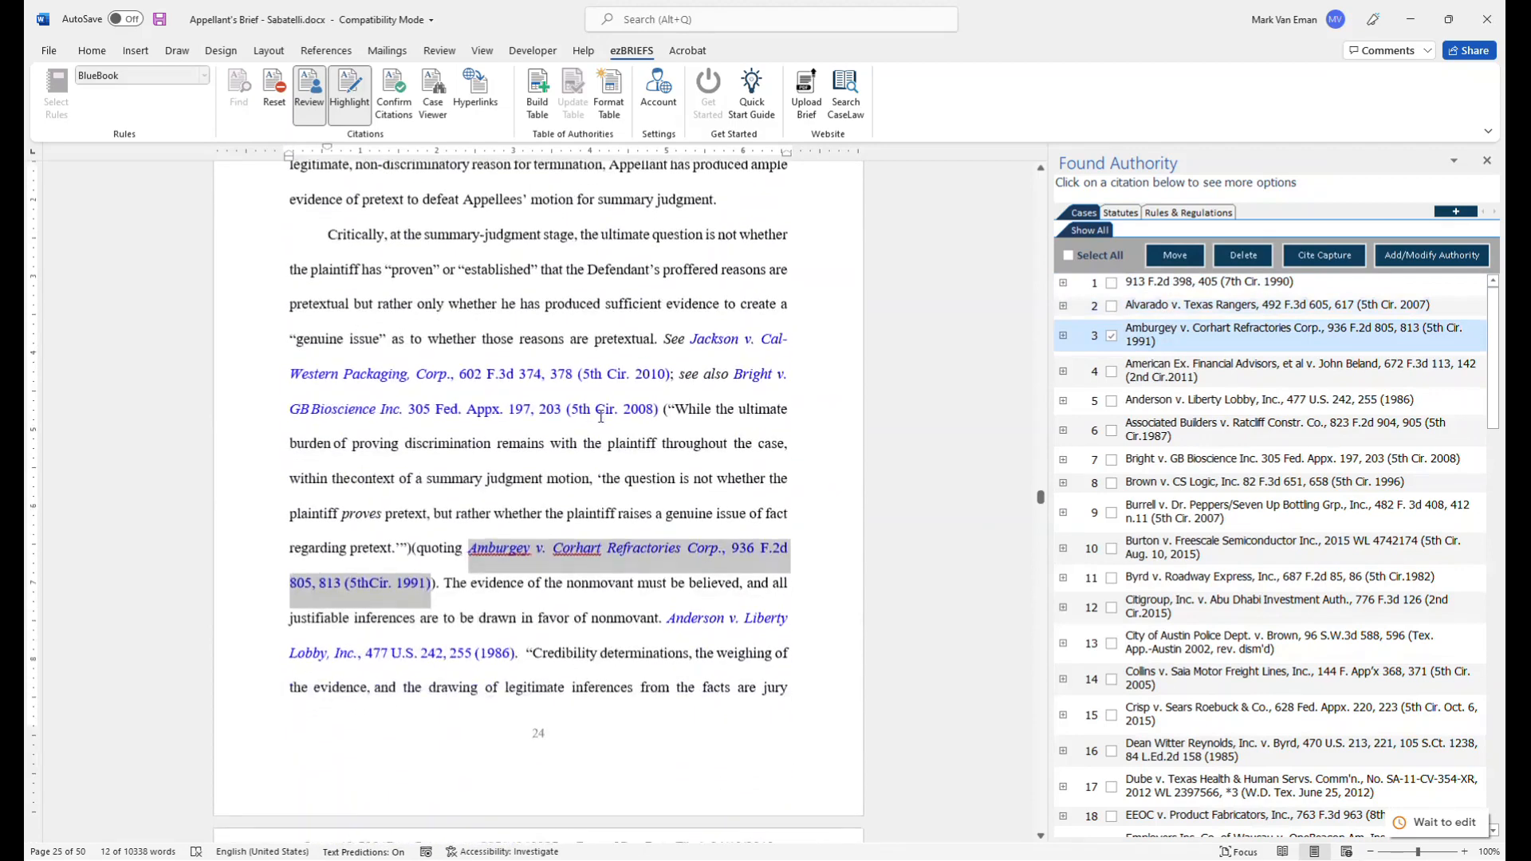
{"action": "scroll", "coordinate": [601, 415], "scroll_direction": "up", "scroll_amount": 2}
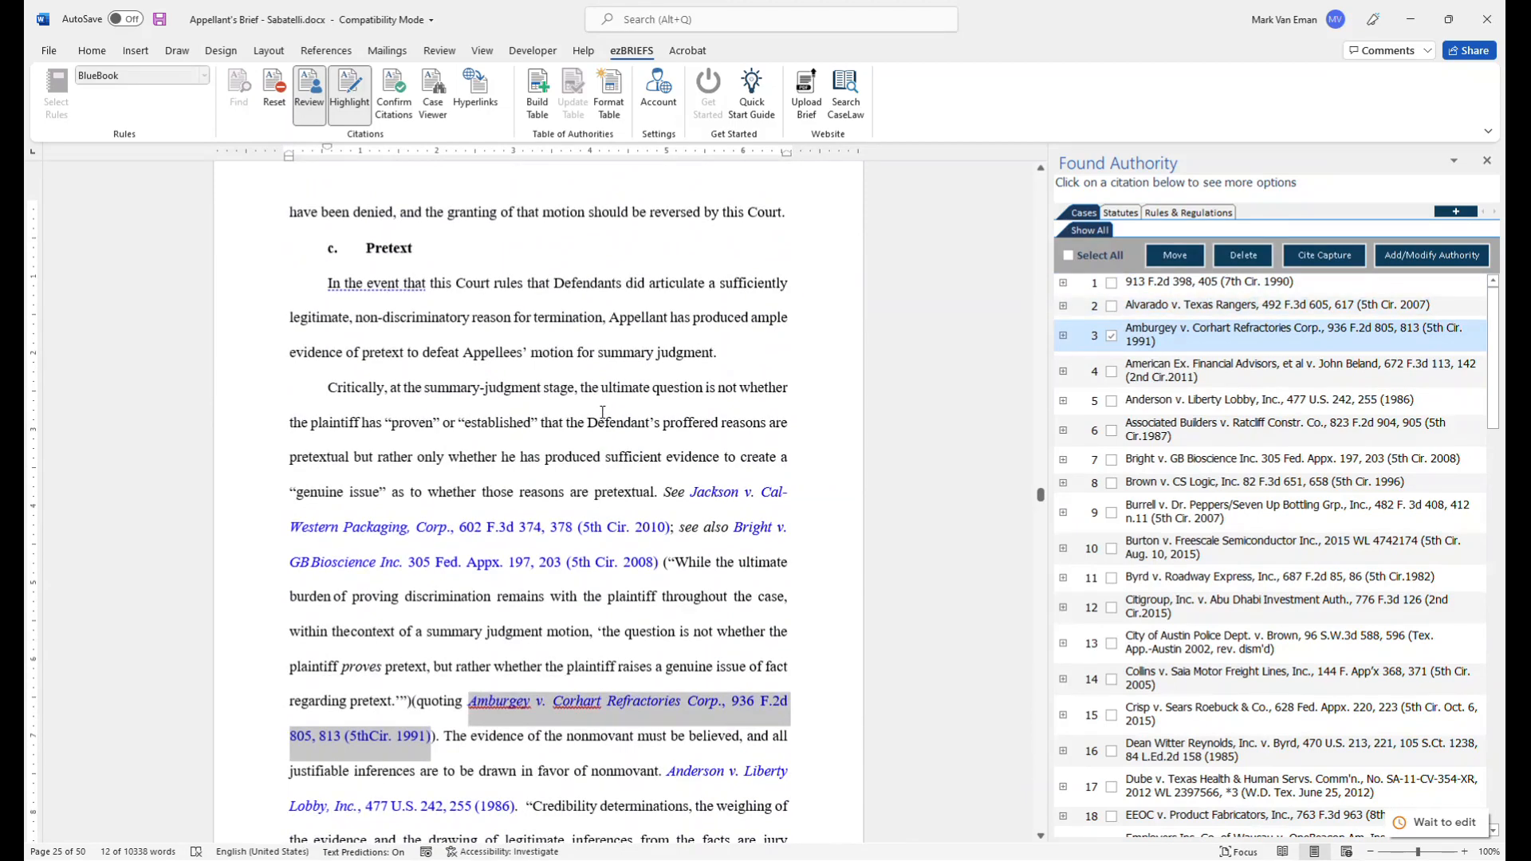
- Copy the case name "Shager v. Upjohn Co.," from the brief and add it before the 913 F.2d 398 table entry
{"action": "left_click", "coordinate": [1154, 282]}
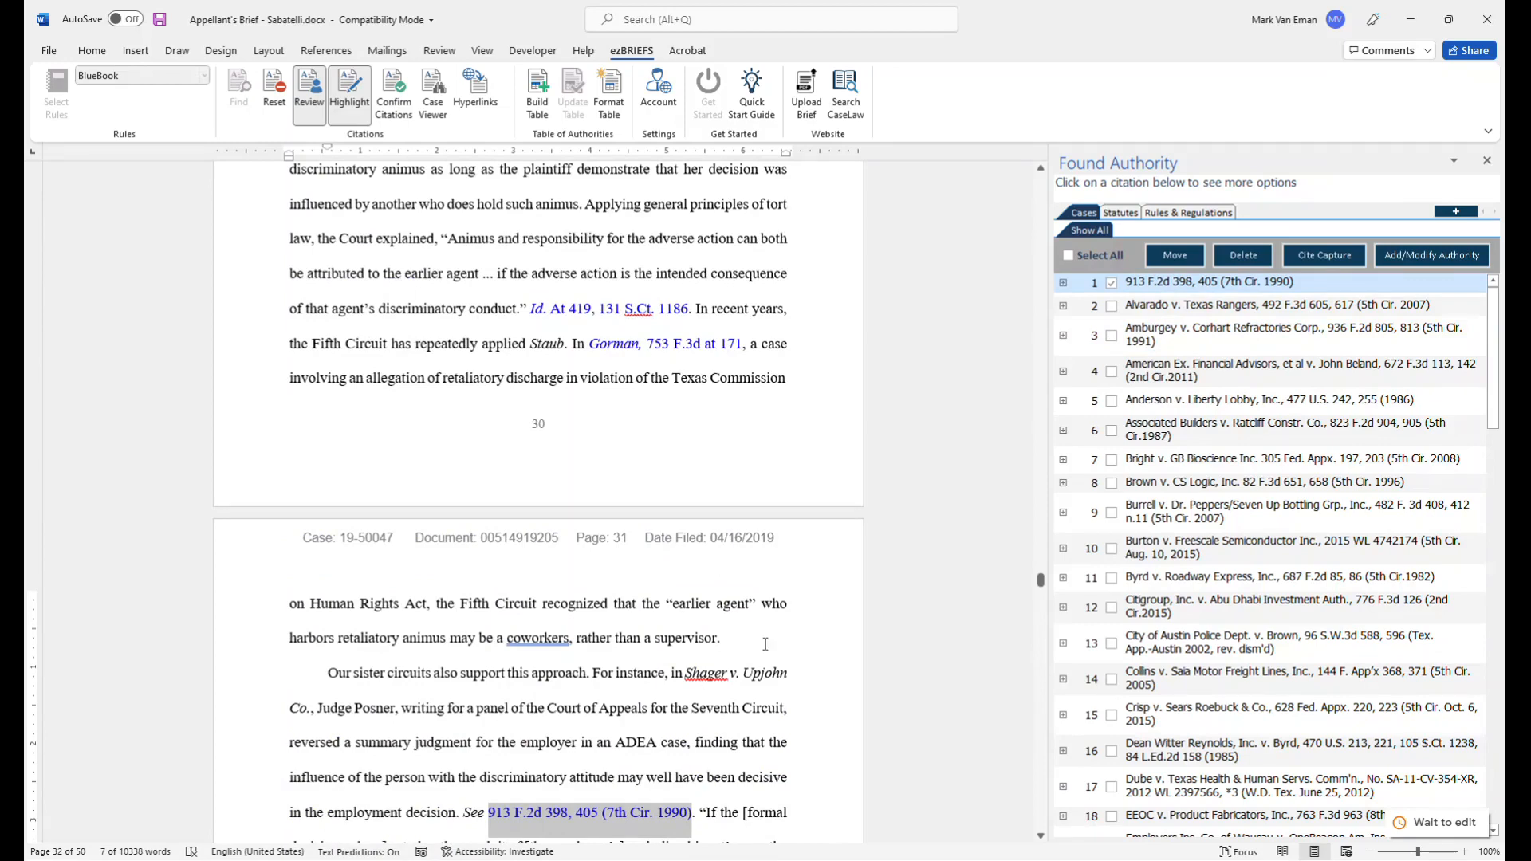
{"action": "left_click", "coordinate": [778, 674]}
{"action": "left_click_drag", "start_coordinate": [686, 674], "coordinate": [316, 716]}
{"action": "key", "text": "ctrl+c"}
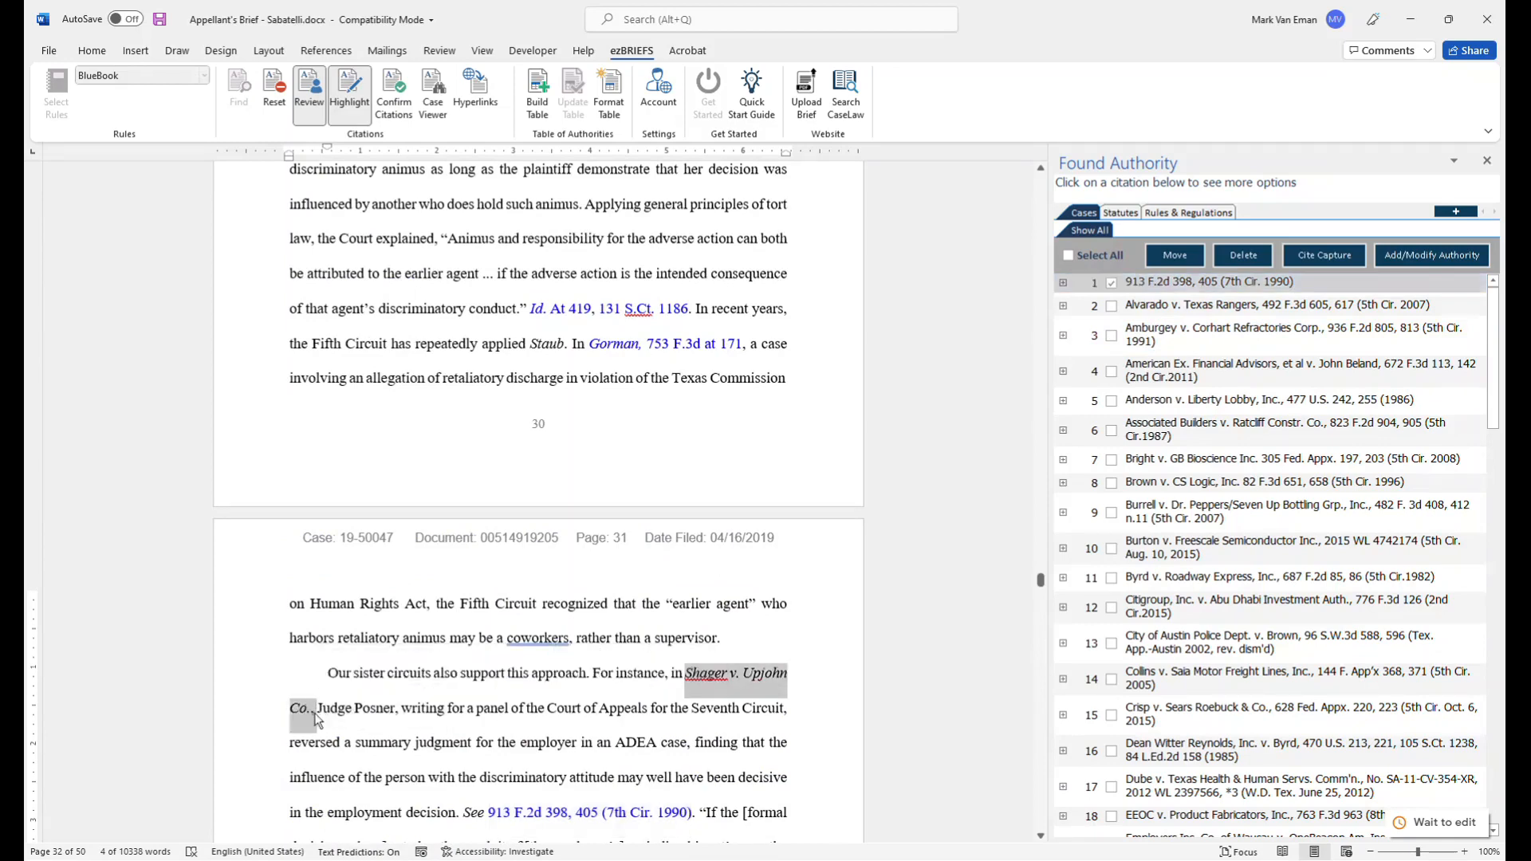
{"action": "double_click", "coordinate": [1174, 287]}
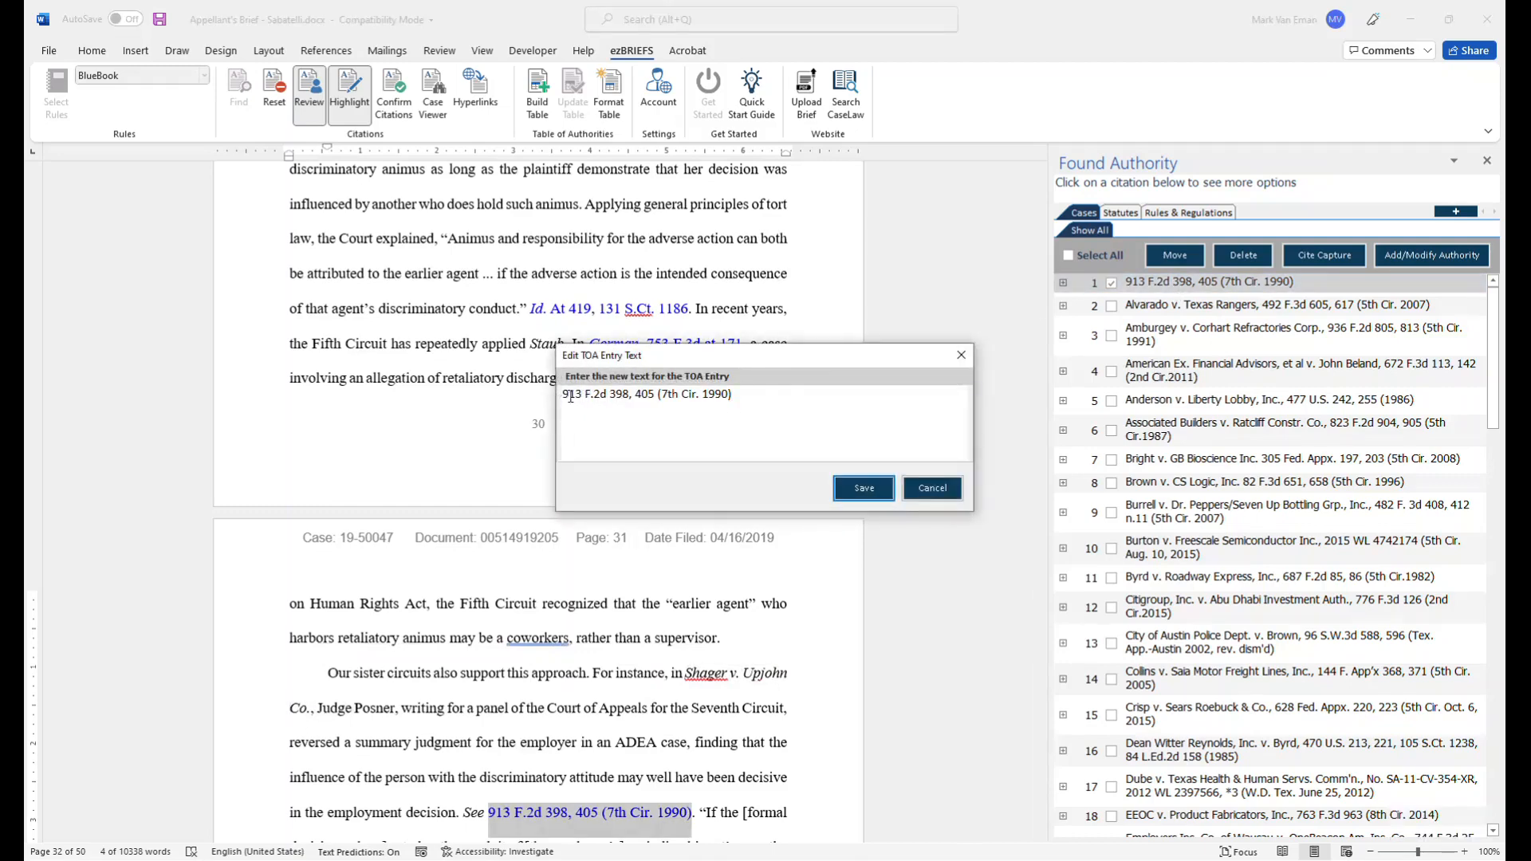
{"action": "key", "text": "ctrl+v"}
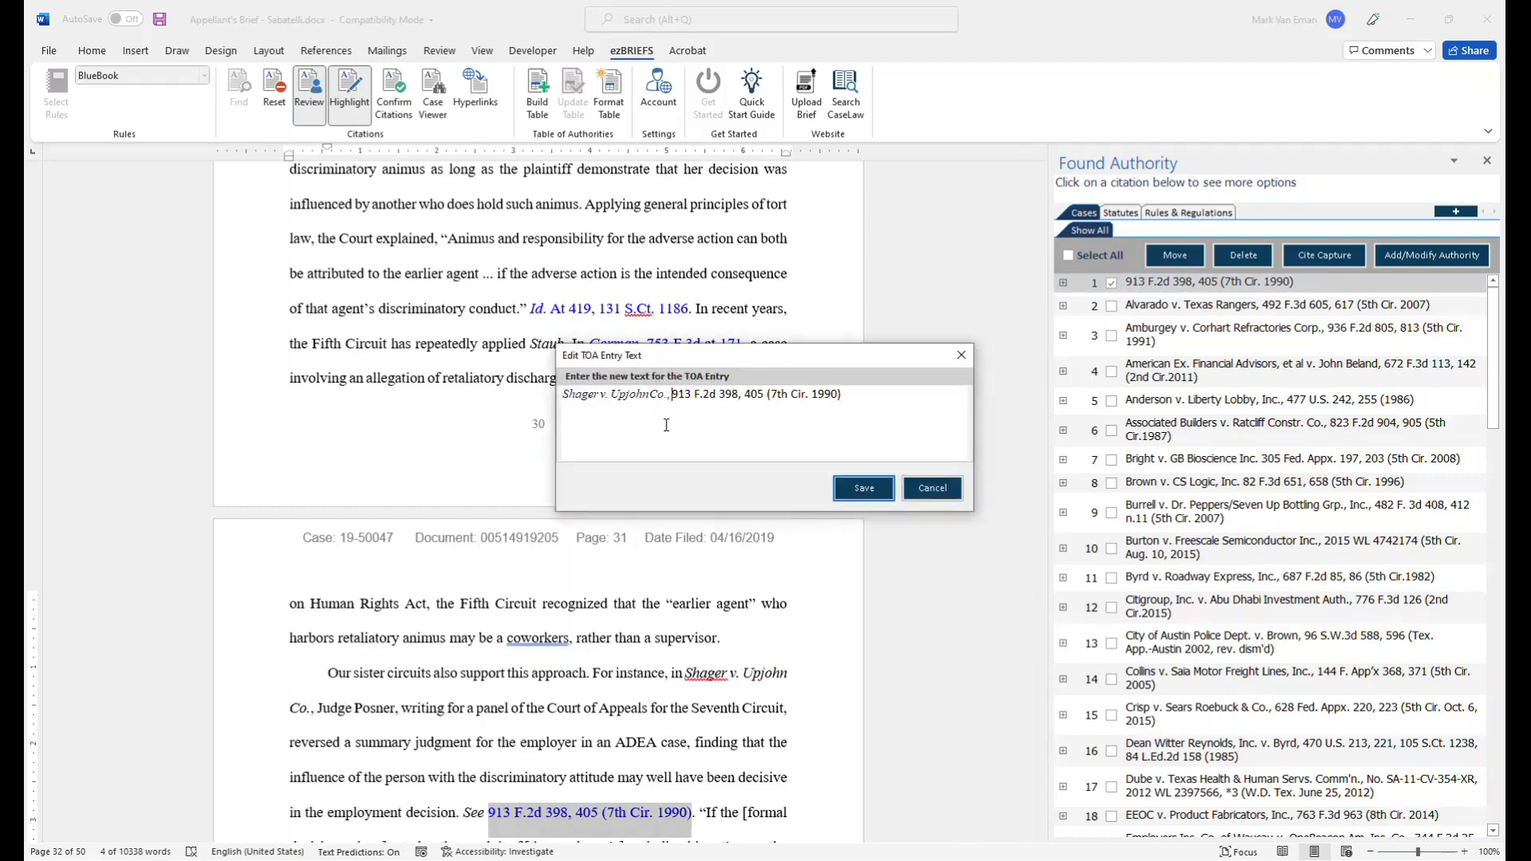
{"action": "left_click", "coordinate": [862, 487]}
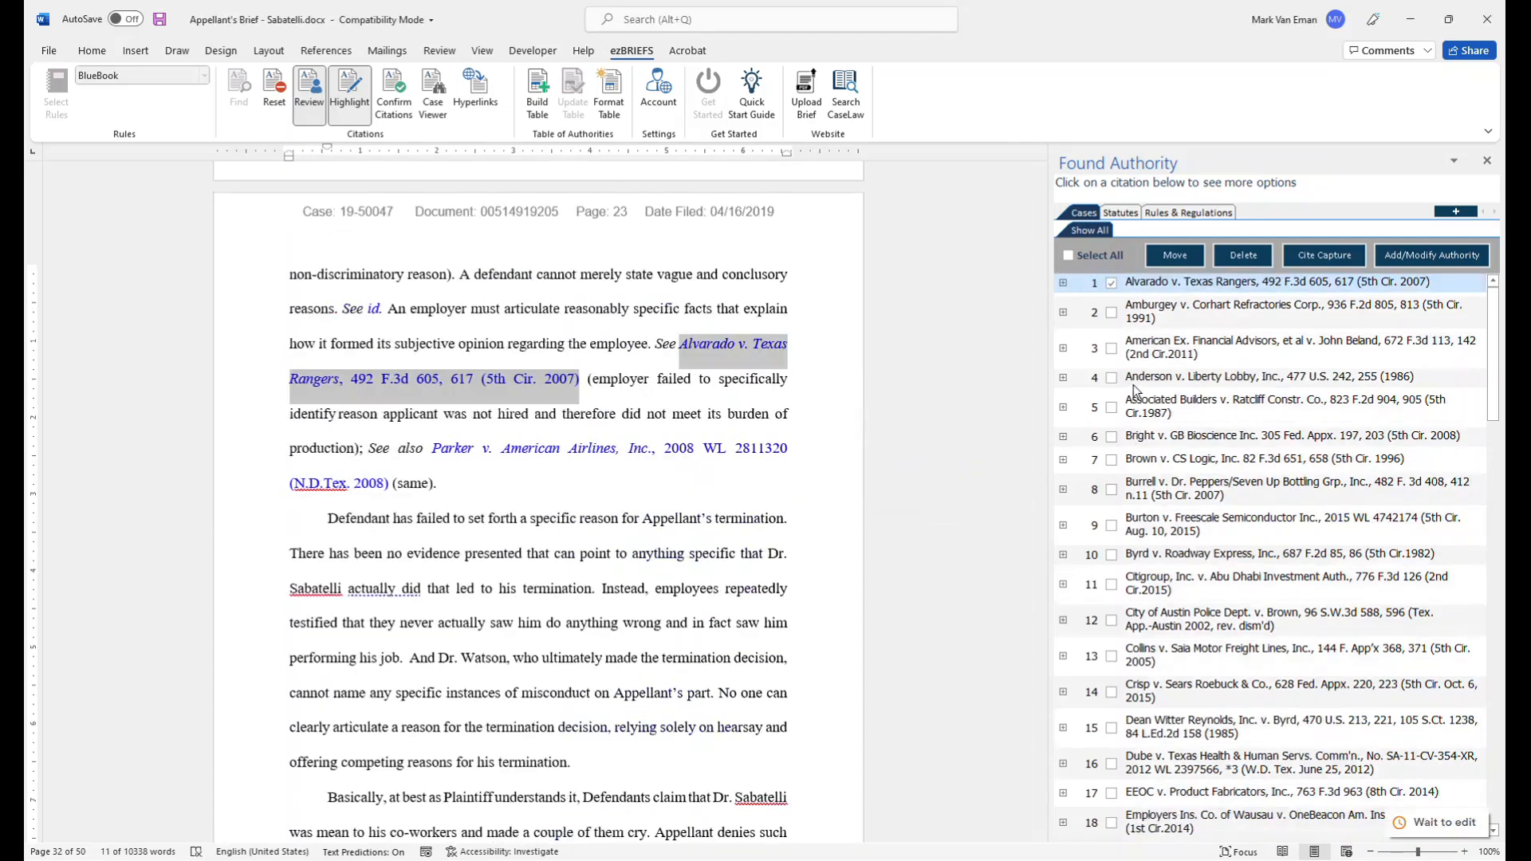
- Shorten the statute entry 42 U.S.C. § 12102(2)(c) to 42 U.S.C. § 12102
{"action": "left_click", "coordinate": [1120, 213]}
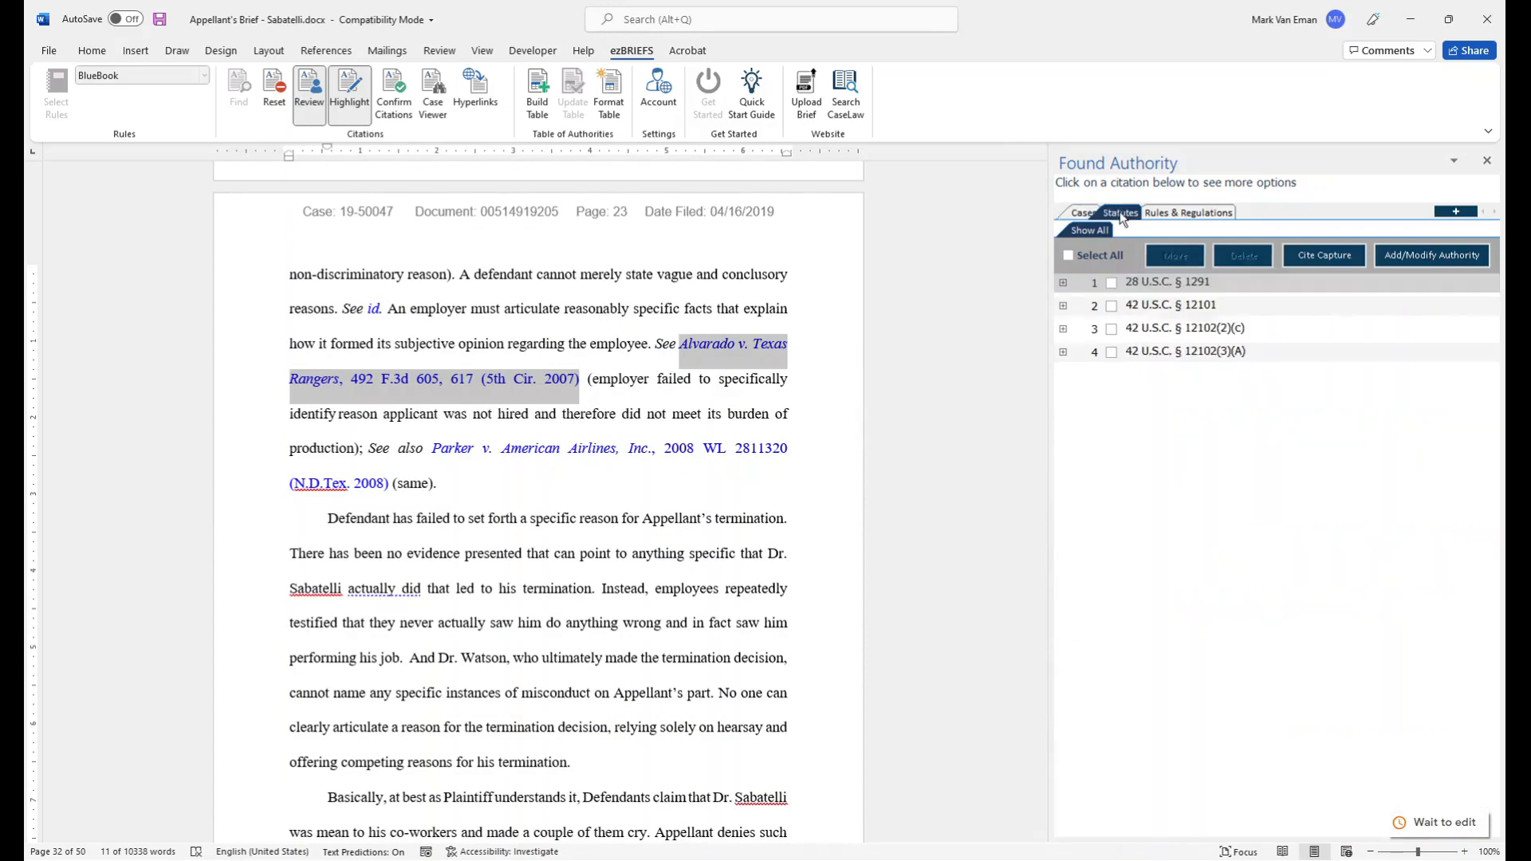
{"action": "double_click", "coordinate": [1222, 334]}
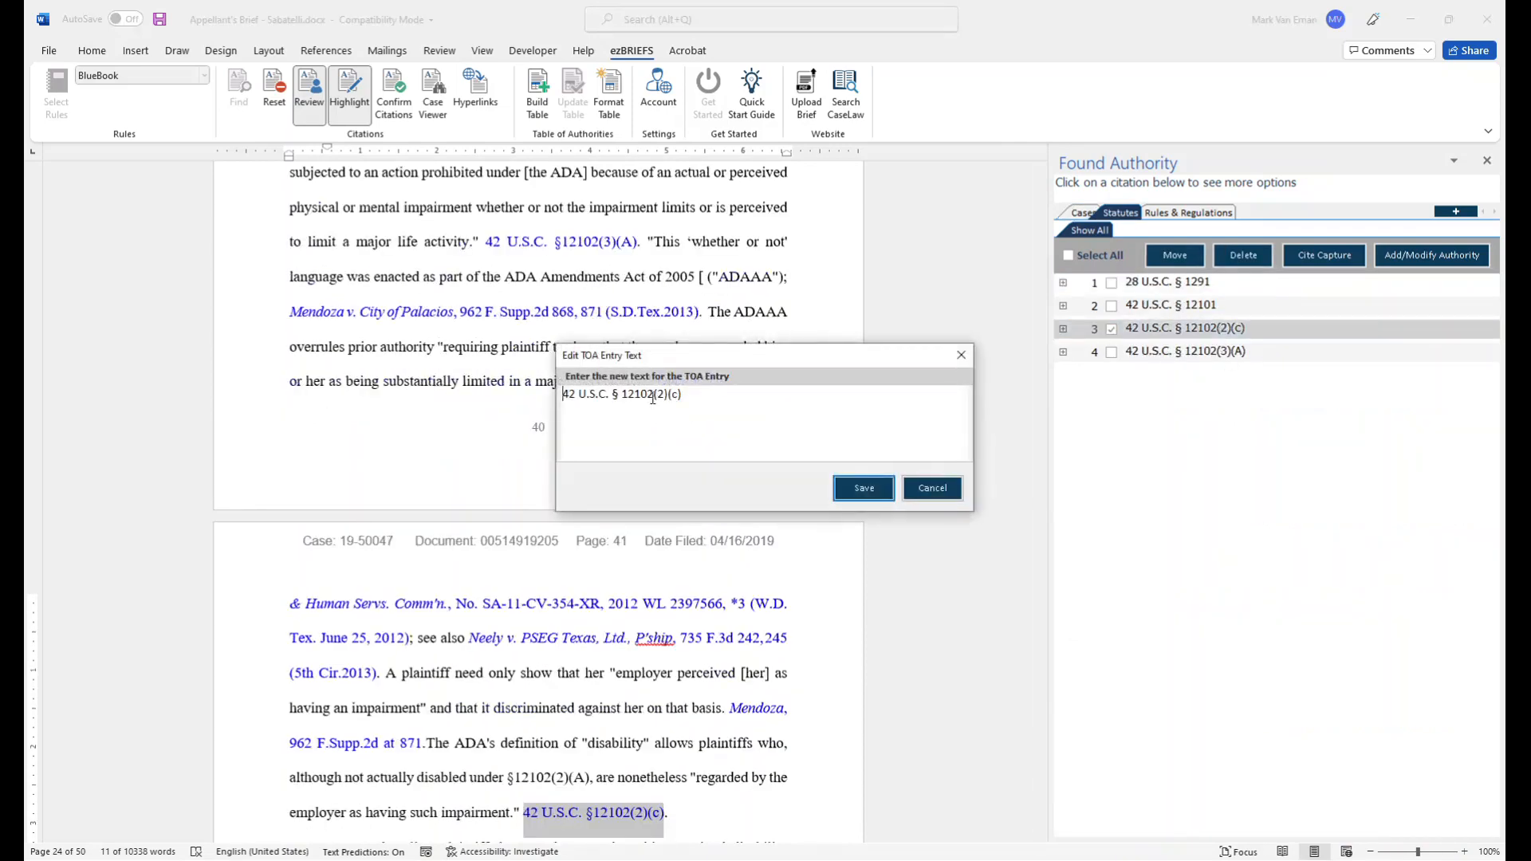
{"action": "left_click_drag", "start_coordinate": [652, 396], "coordinate": [686, 396]}
{"action": "key", "text": "BackSpace"}
{"action": "left_click", "coordinate": [876, 490]}
- Link 42 U.S.C. § 12102(3)(A) under 42 U.S.C. § 12102 as a subsequent reference and check its linked references
{"action": "left_click", "coordinate": [1180, 356]}
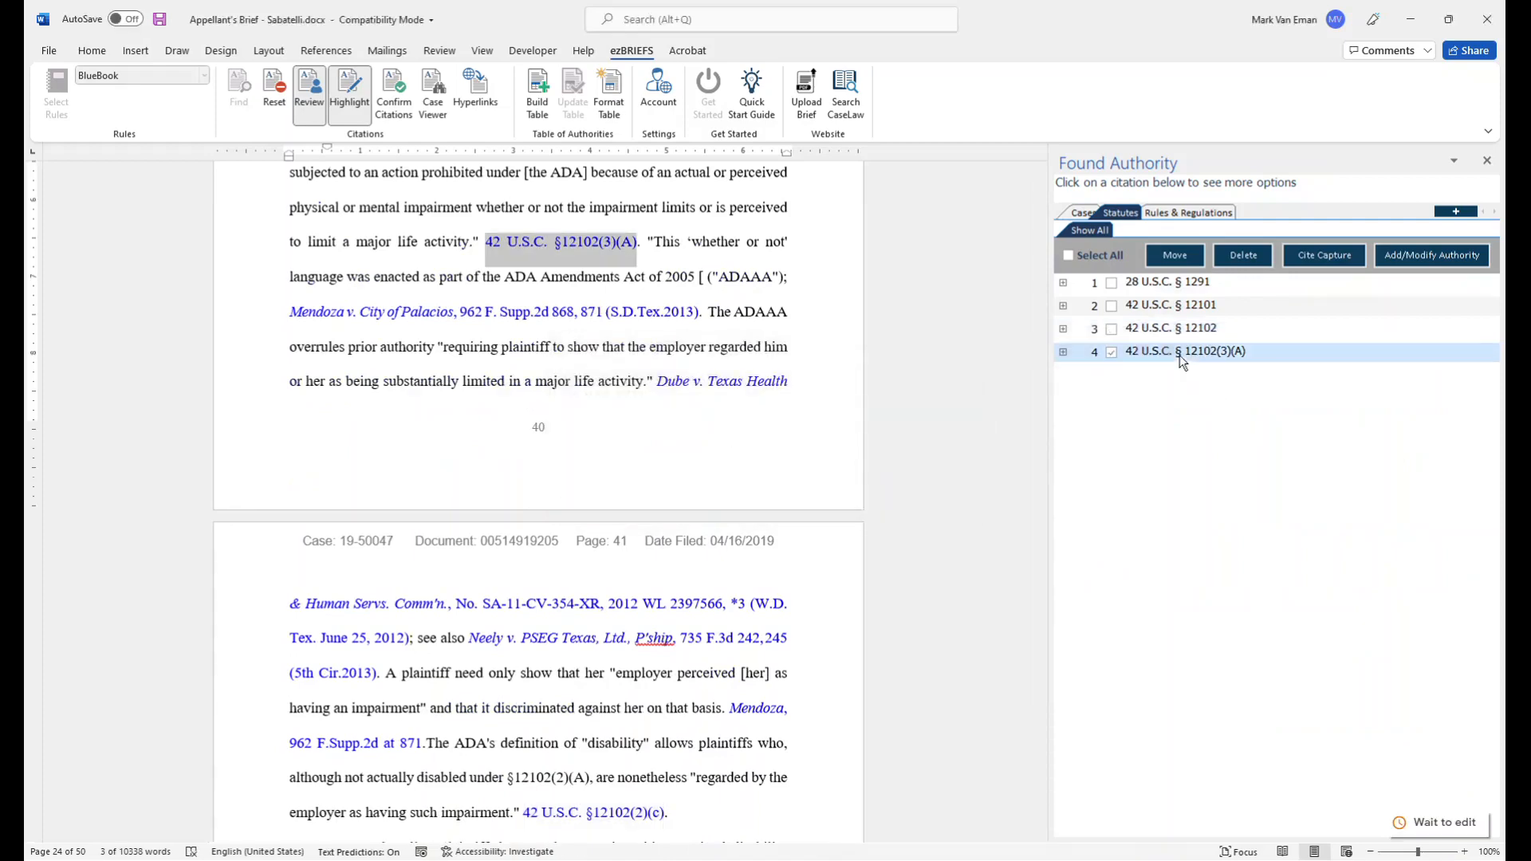
{"action": "left_click", "coordinate": [1170, 256]}
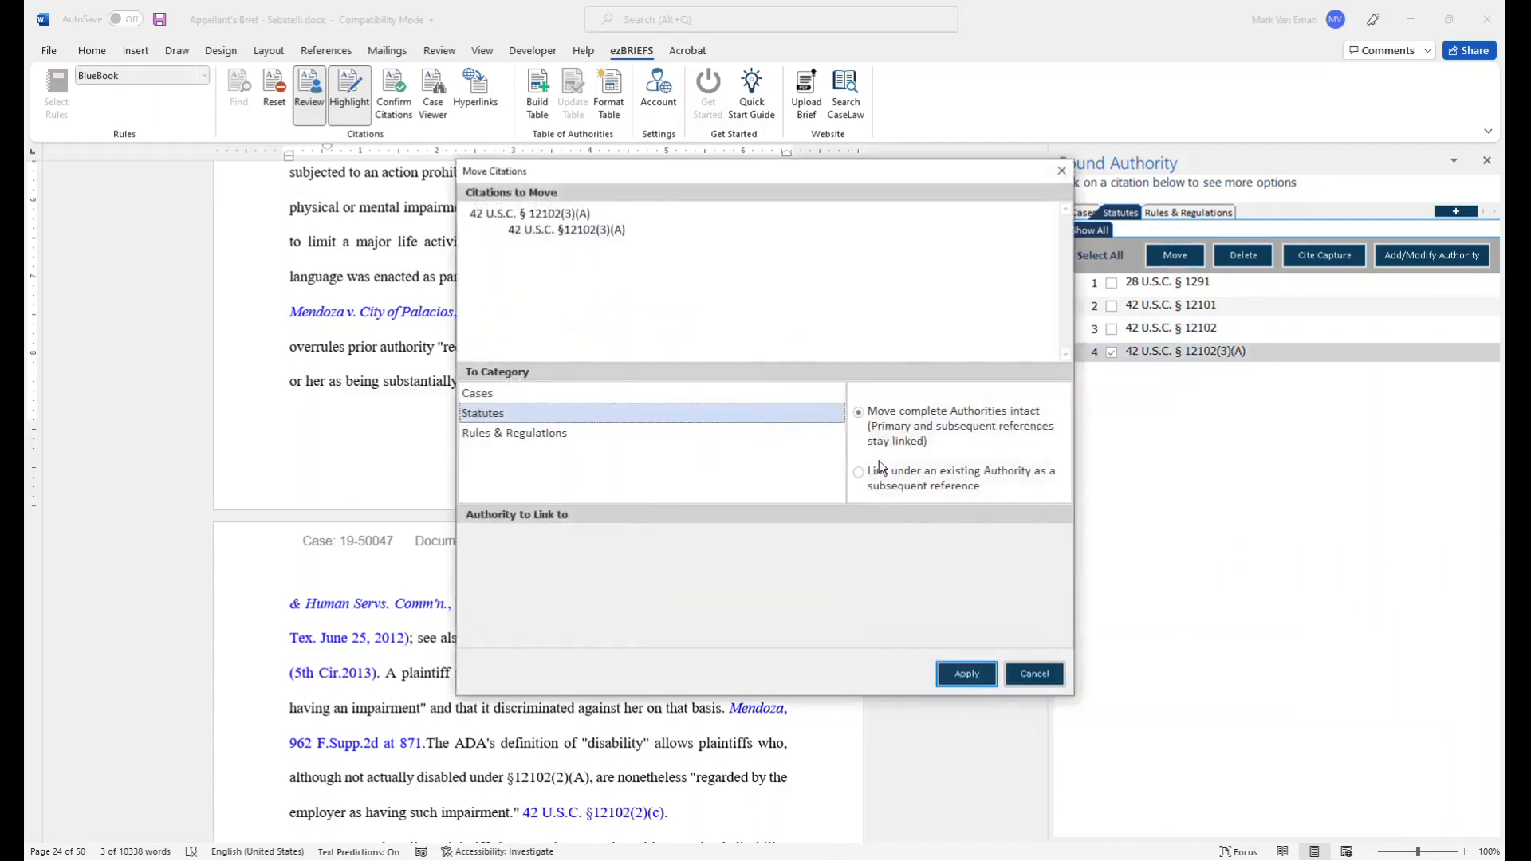
{"action": "left_click", "coordinate": [859, 472]}
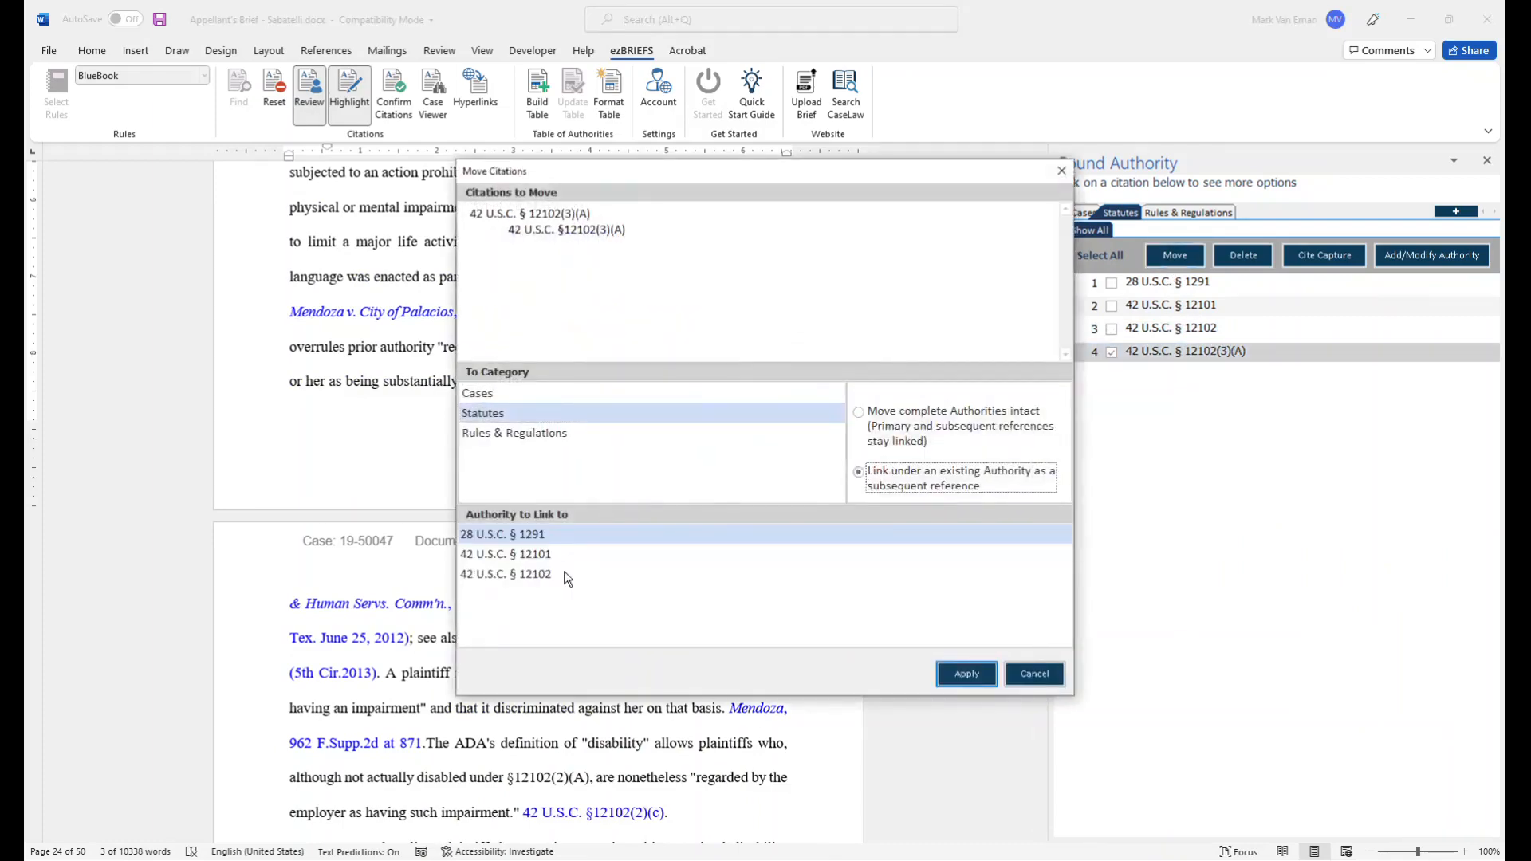
{"action": "left_click", "coordinate": [547, 575]}
{"action": "left_click", "coordinate": [973, 677]}
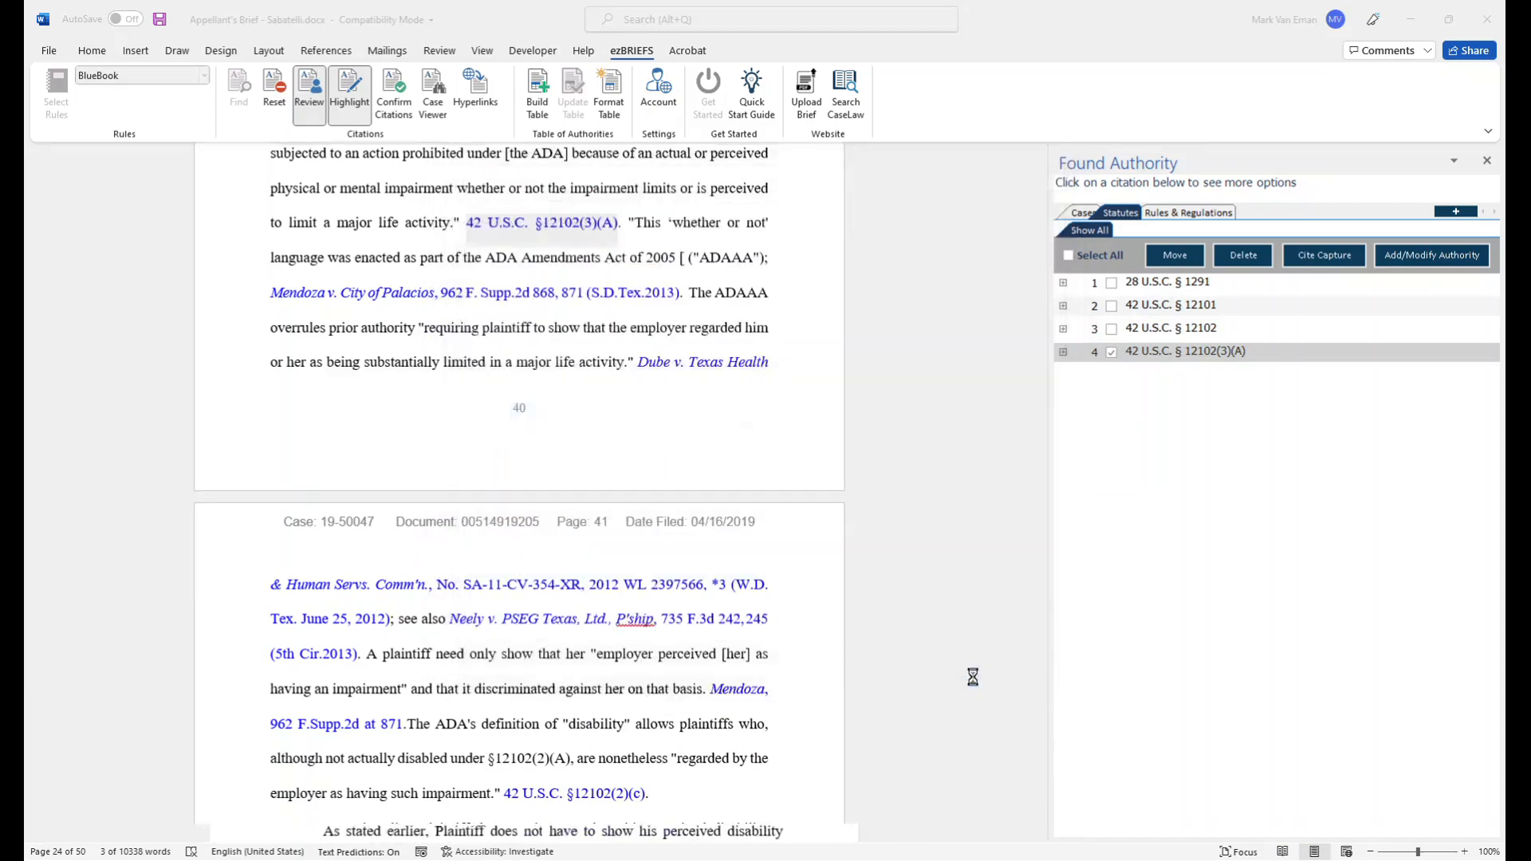
{"action": "left_click", "coordinate": [1064, 328]}
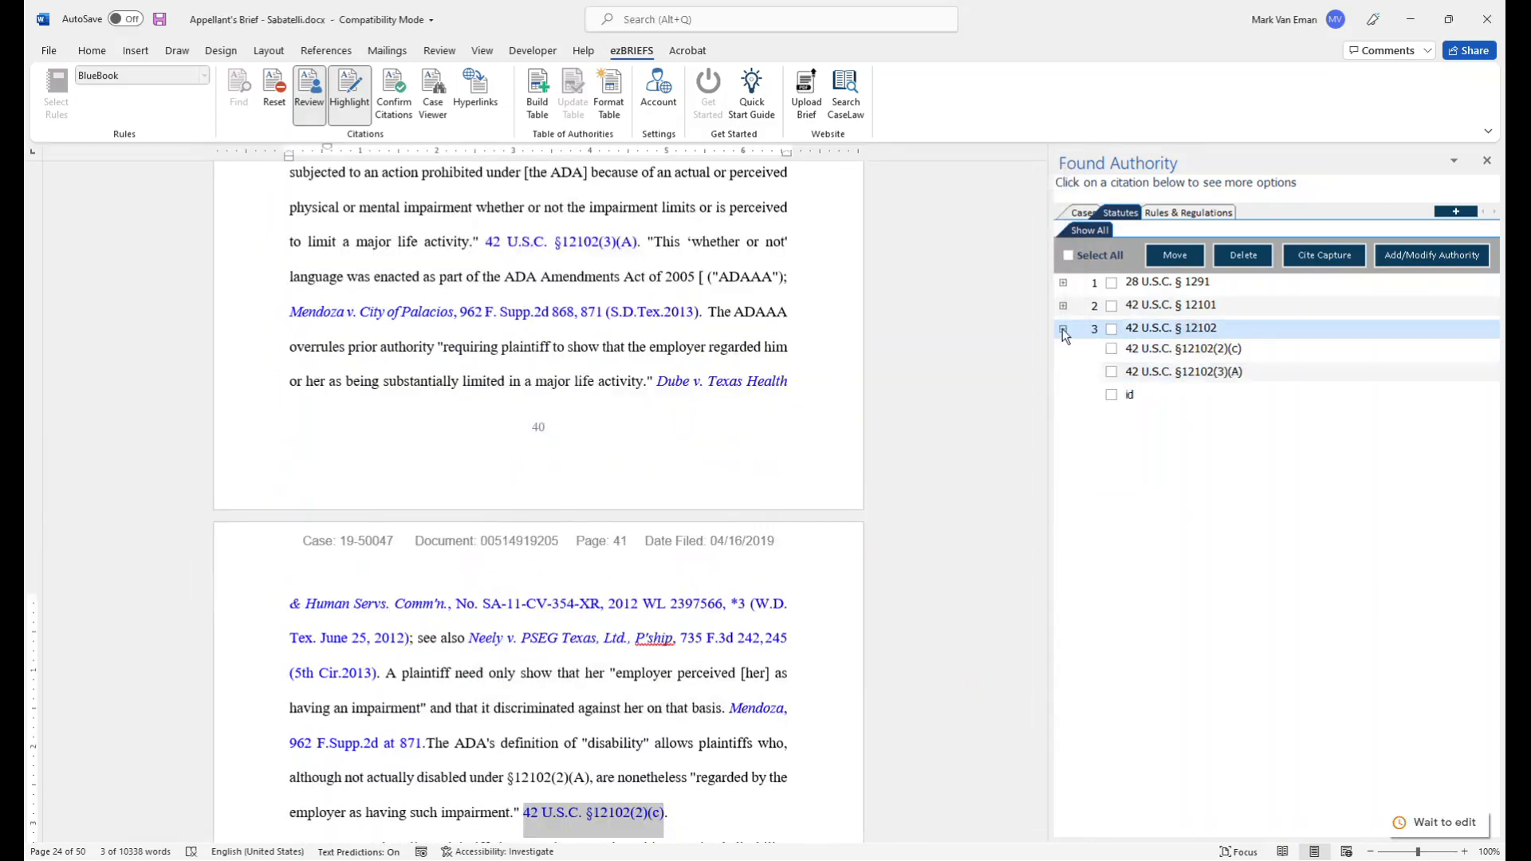
{"action": "left_click", "coordinate": [1063, 329]}
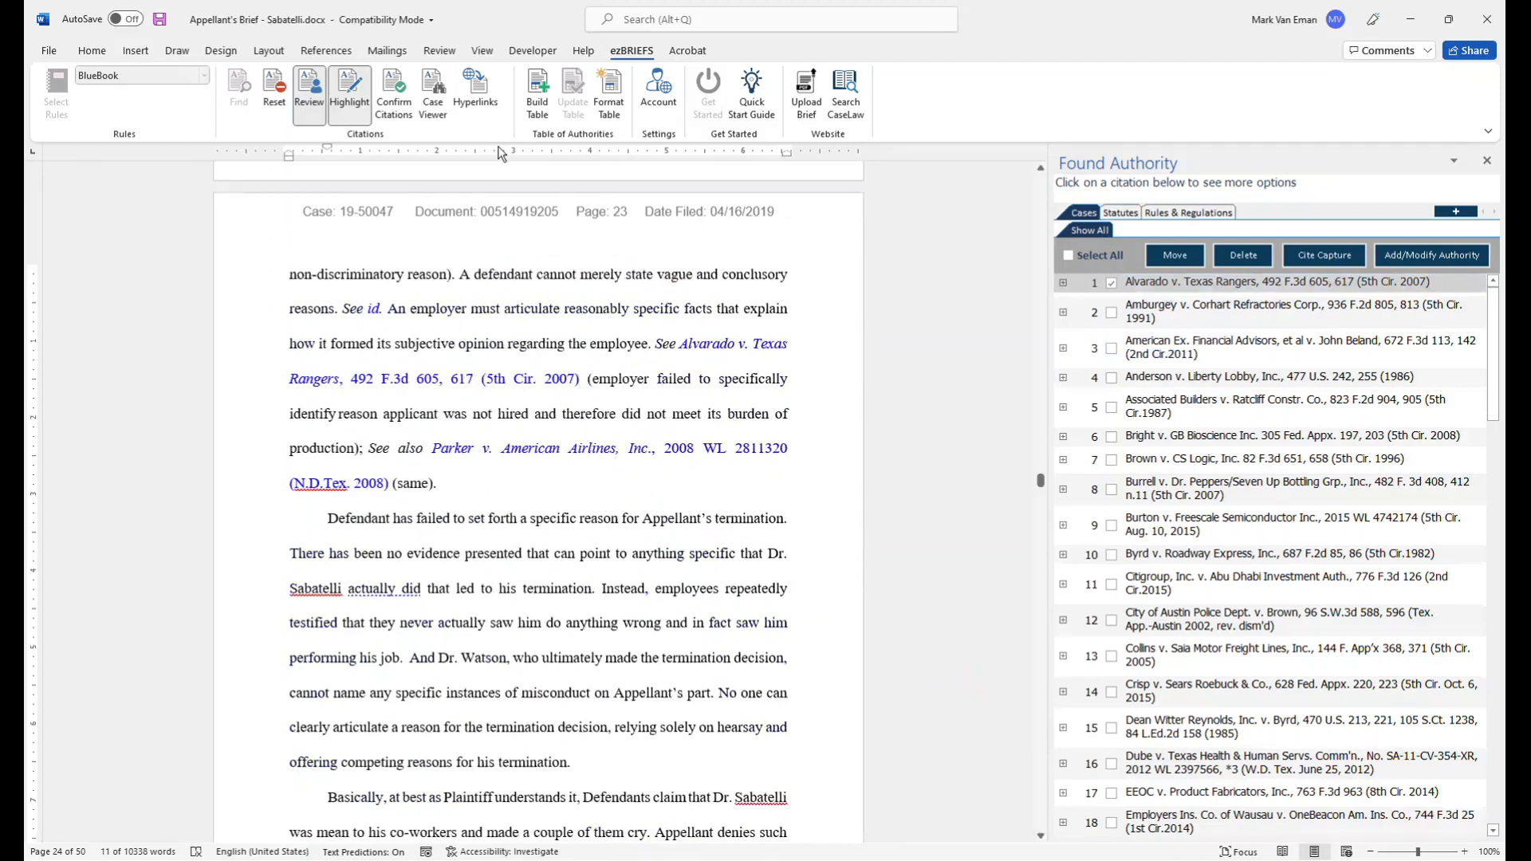
- Confirm the citations and replace 573 U.S. 79 with 537 U.S. 79 in the Howsam citation after viewing the case document
{"action": "left_click", "coordinate": [398, 102]}
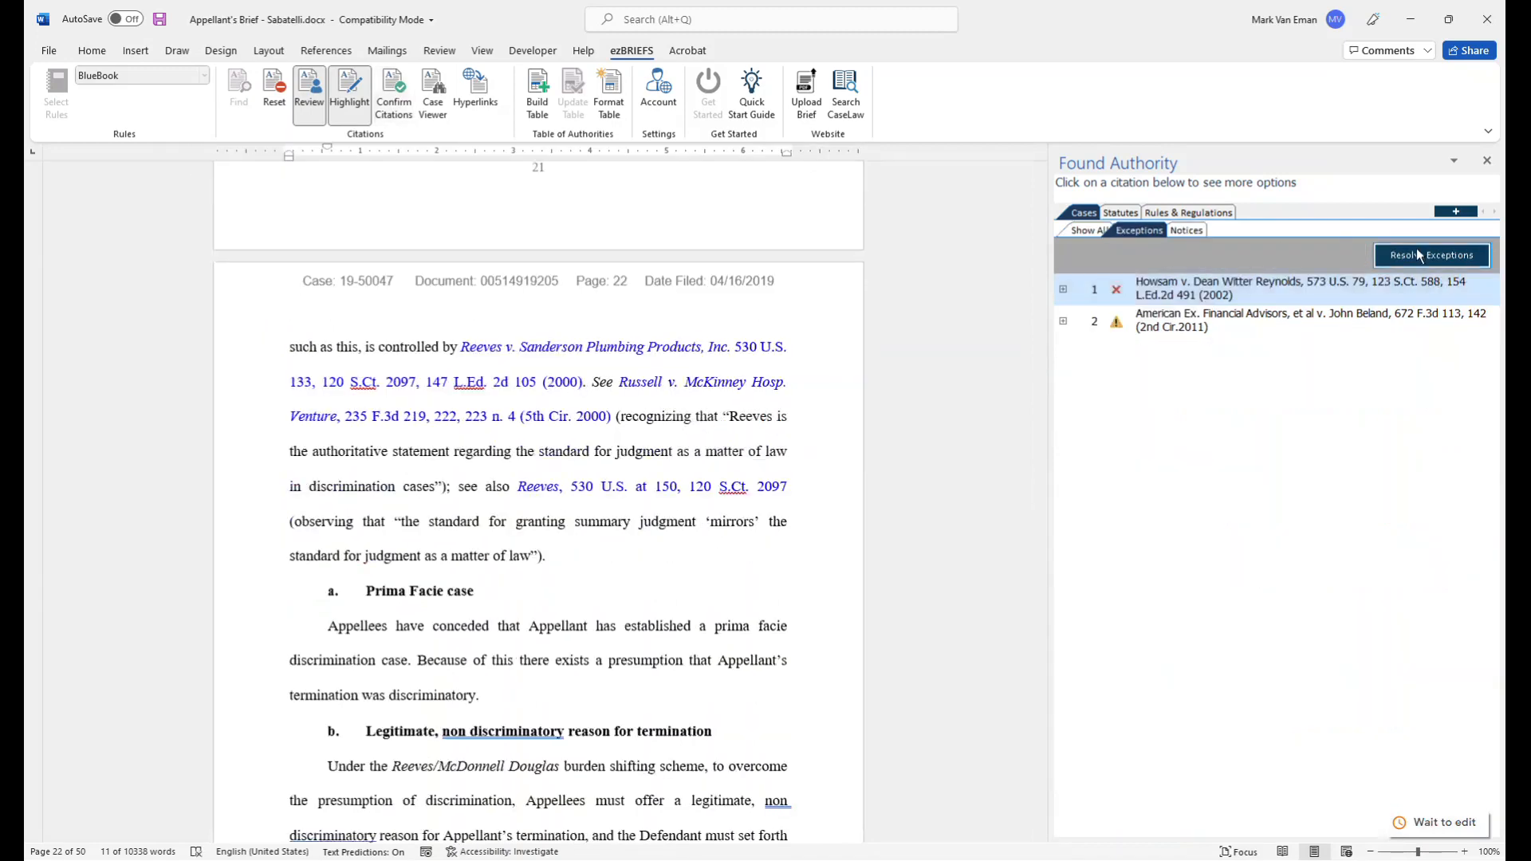
{"action": "left_click", "coordinate": [1418, 255]}
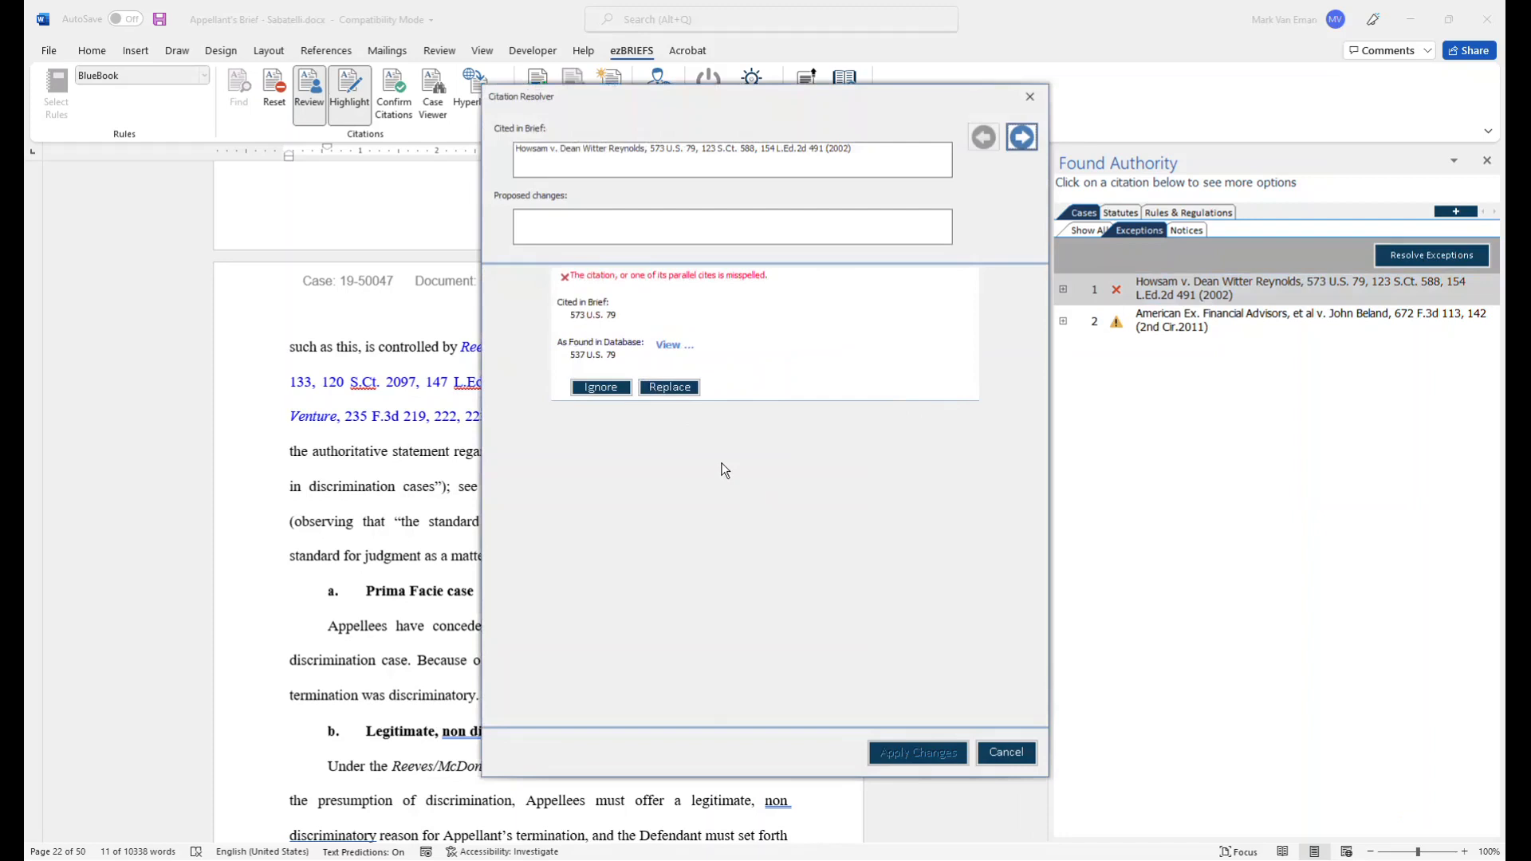
{"action": "left_click", "coordinate": [671, 349]}
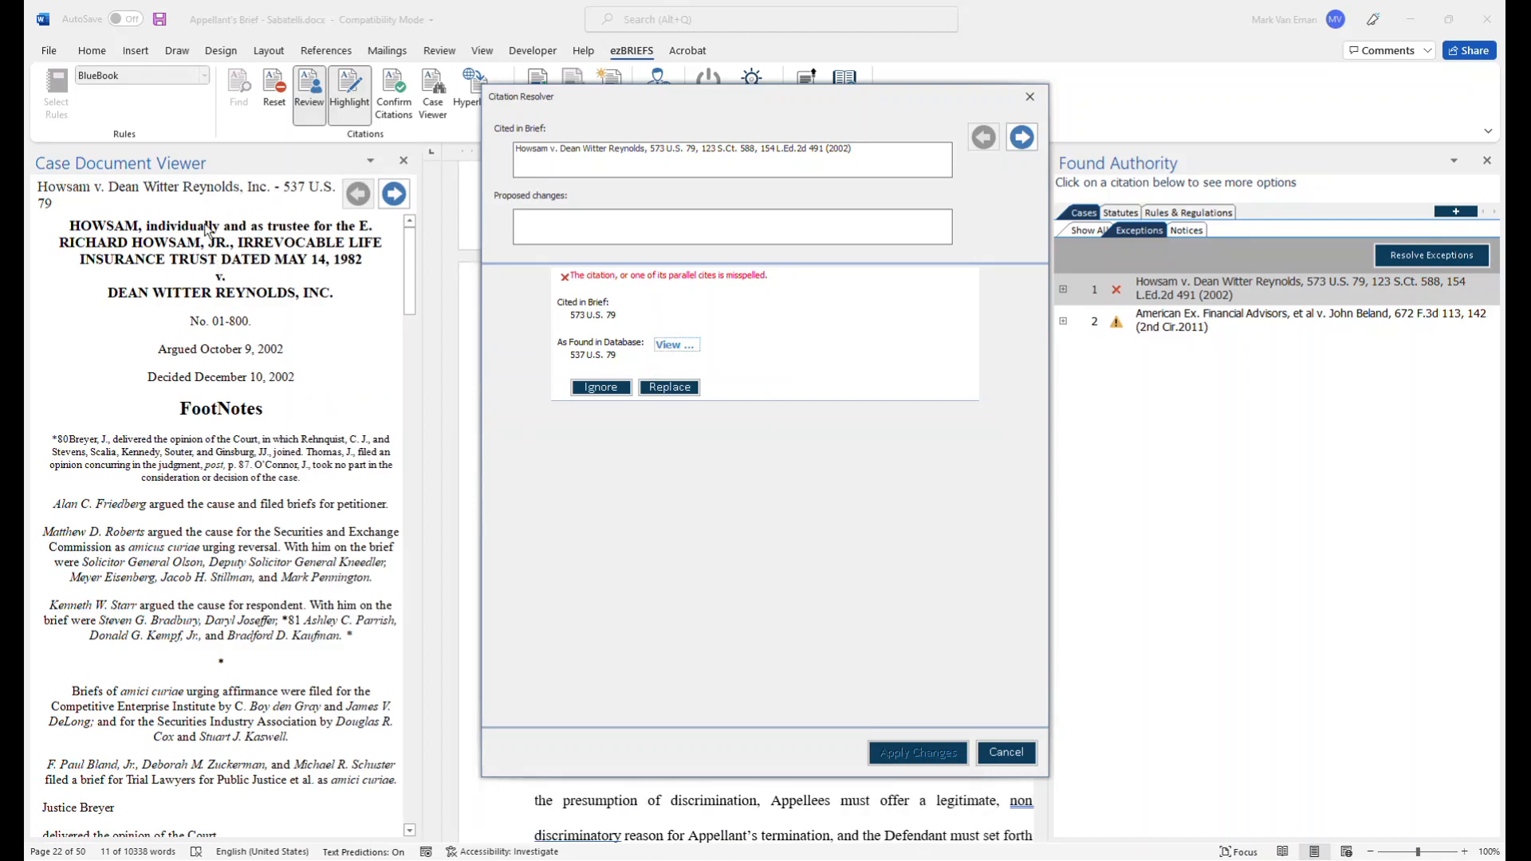
{"action": "left_click", "coordinate": [670, 388]}
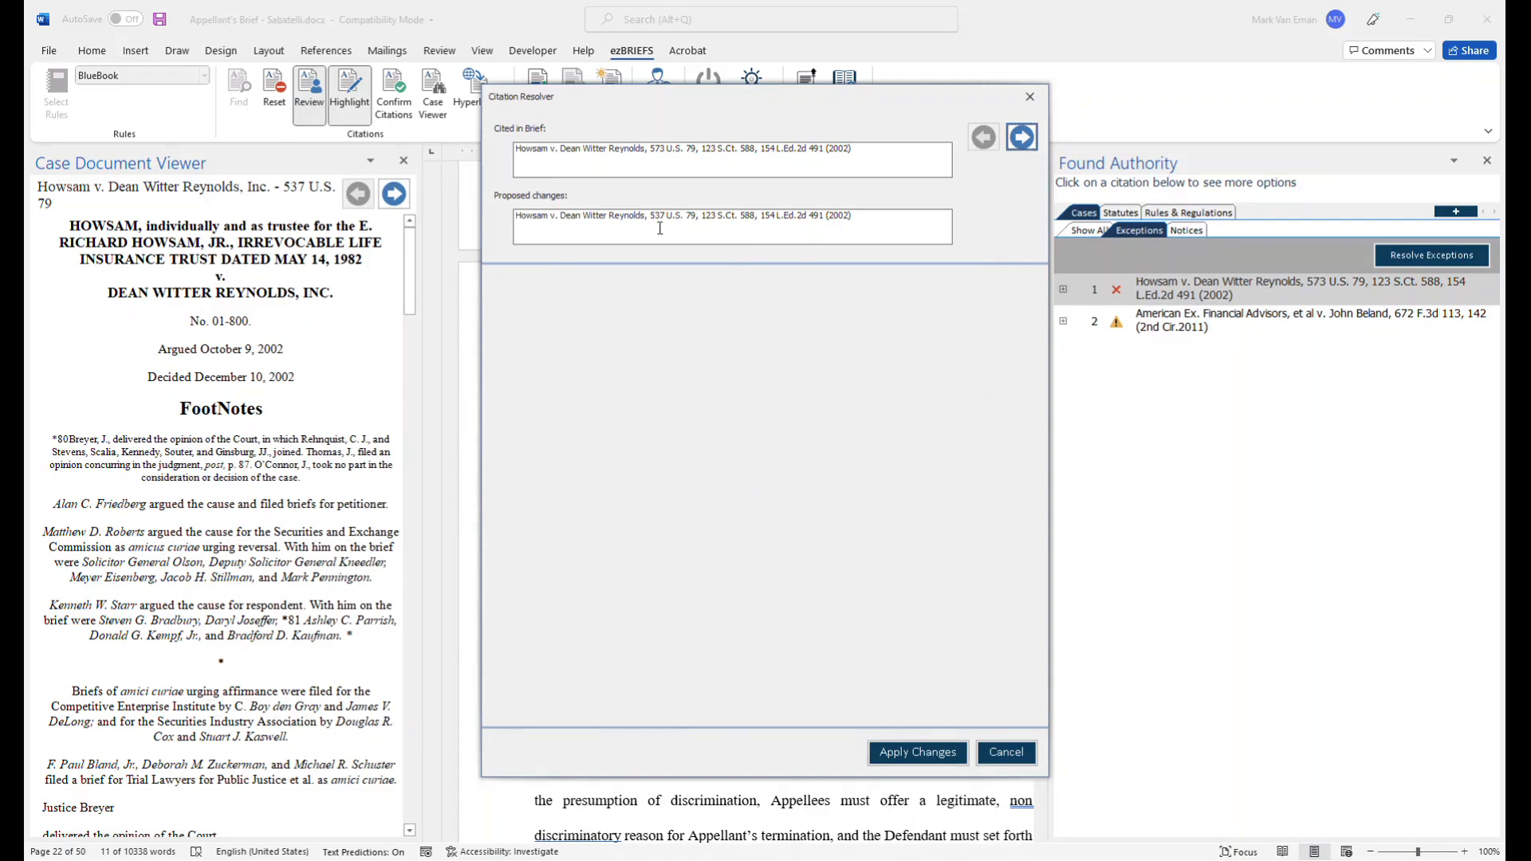
{"action": "left_click", "coordinate": [917, 753]}
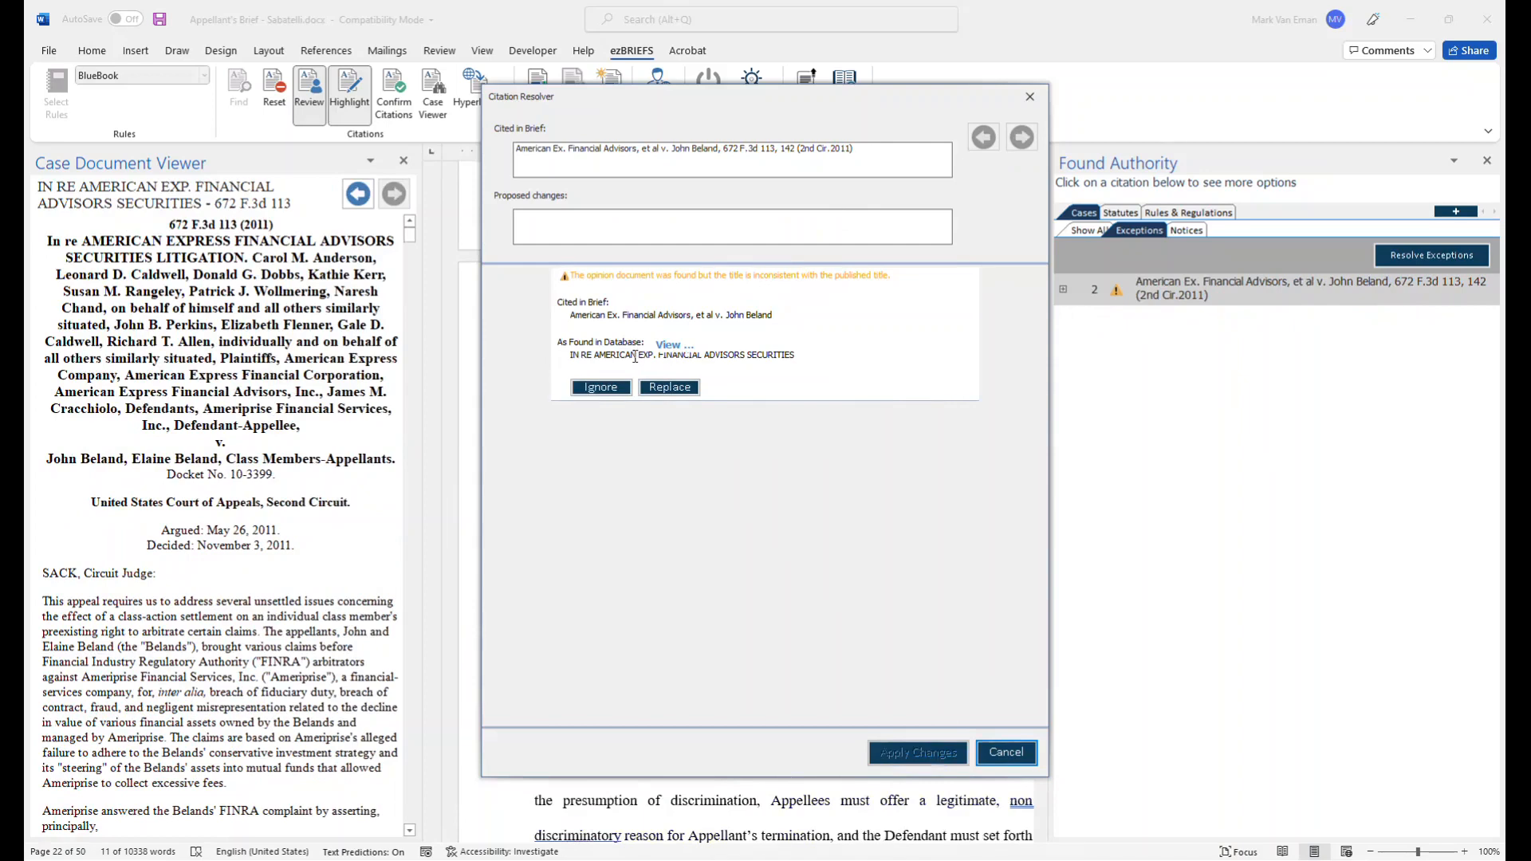
- Ignore the title exception for the American Ex. Financial Advisors citation and locate the corrected Howsam citation in the brief
{"action": "left_click", "coordinate": [612, 394]}
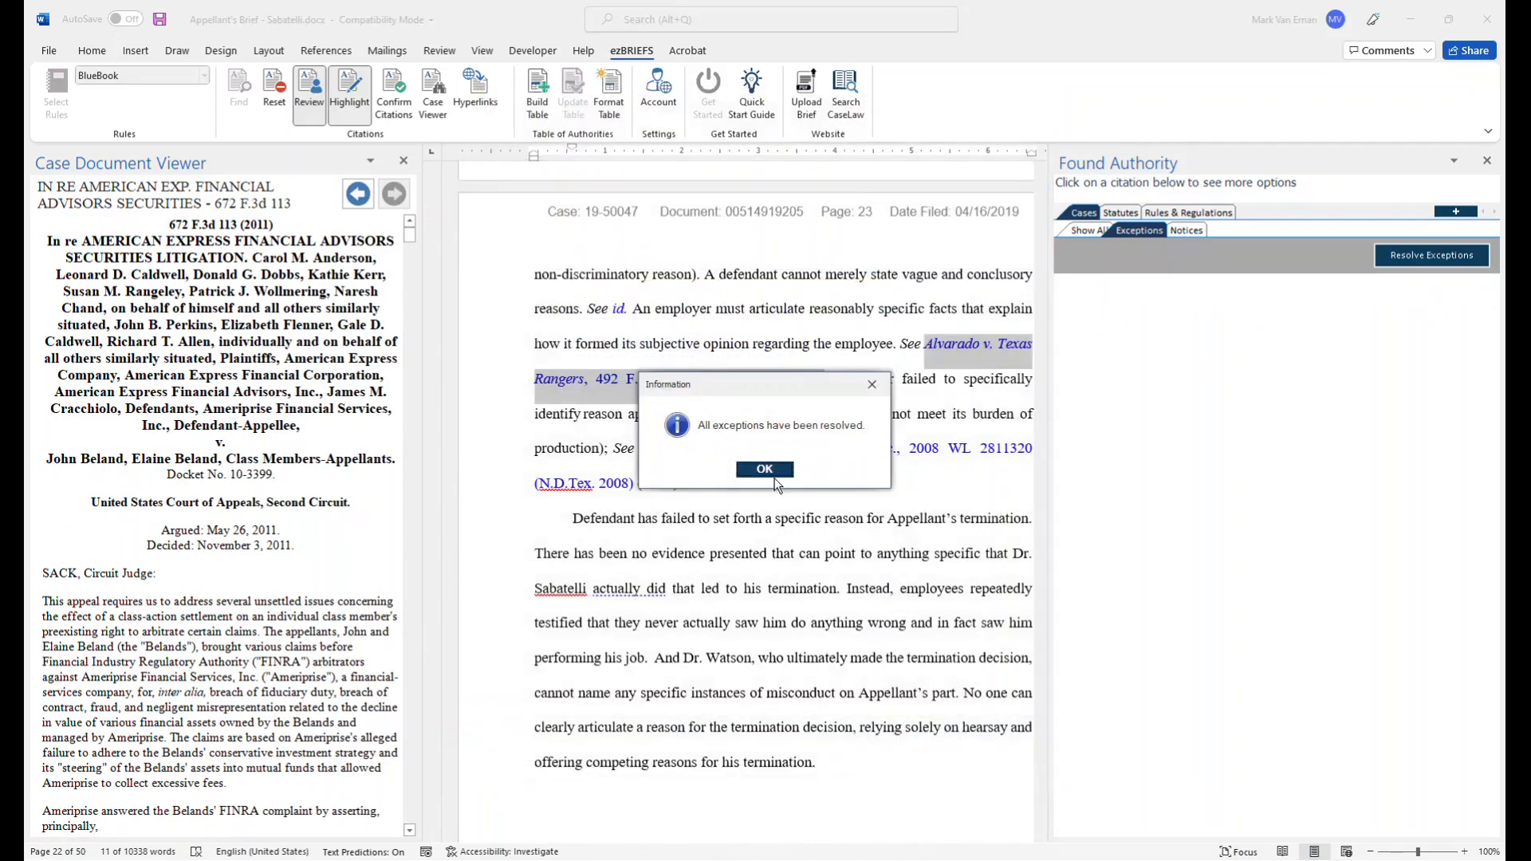
{"action": "left_click", "coordinate": [772, 474]}
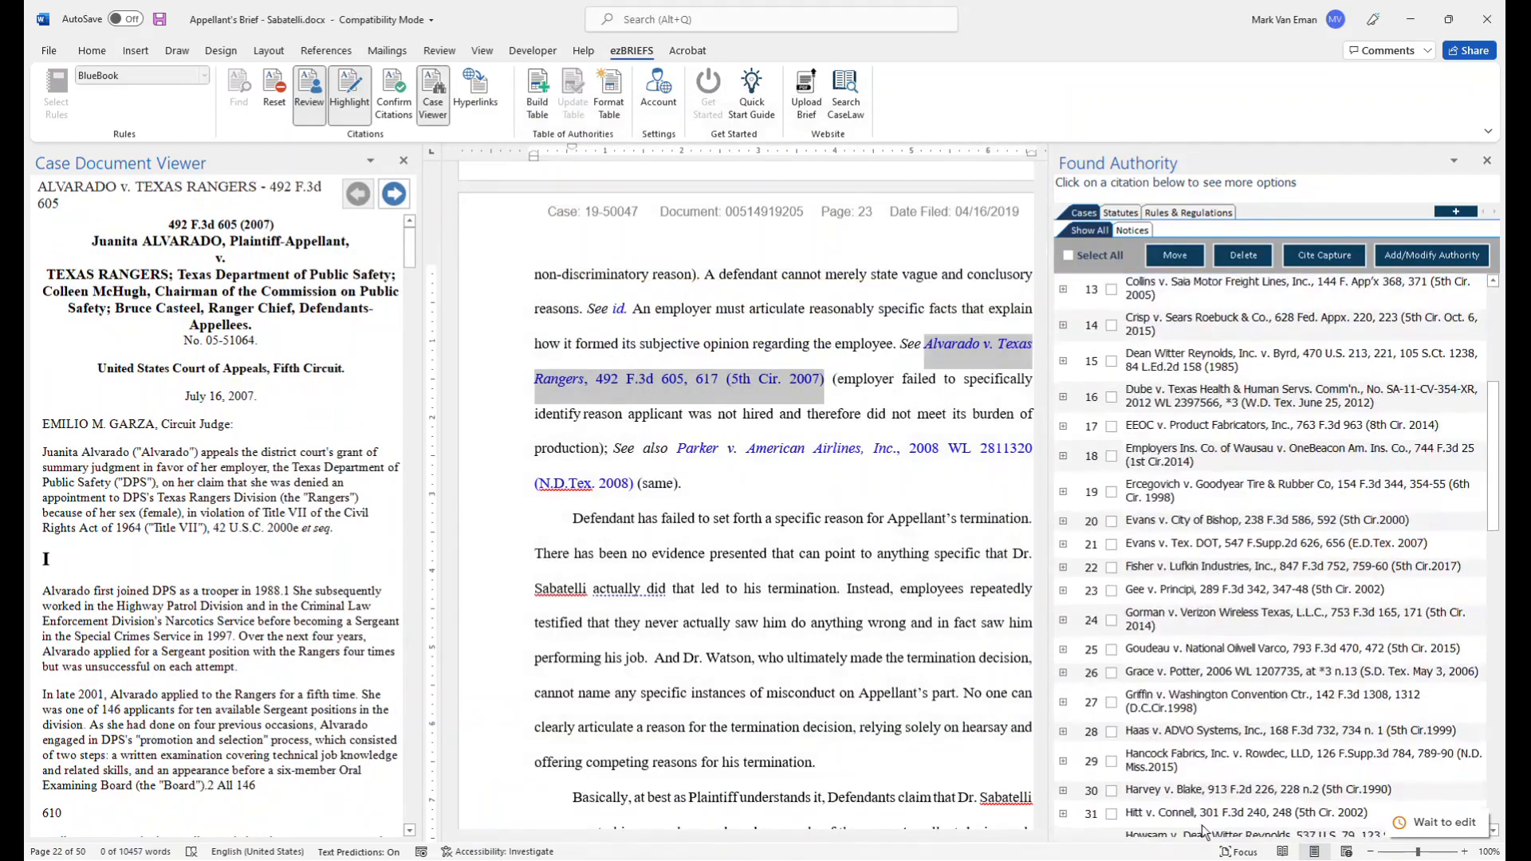
{"action": "scroll", "coordinate": [1201, 814], "scroll_direction": "down", "scroll_amount": 3}
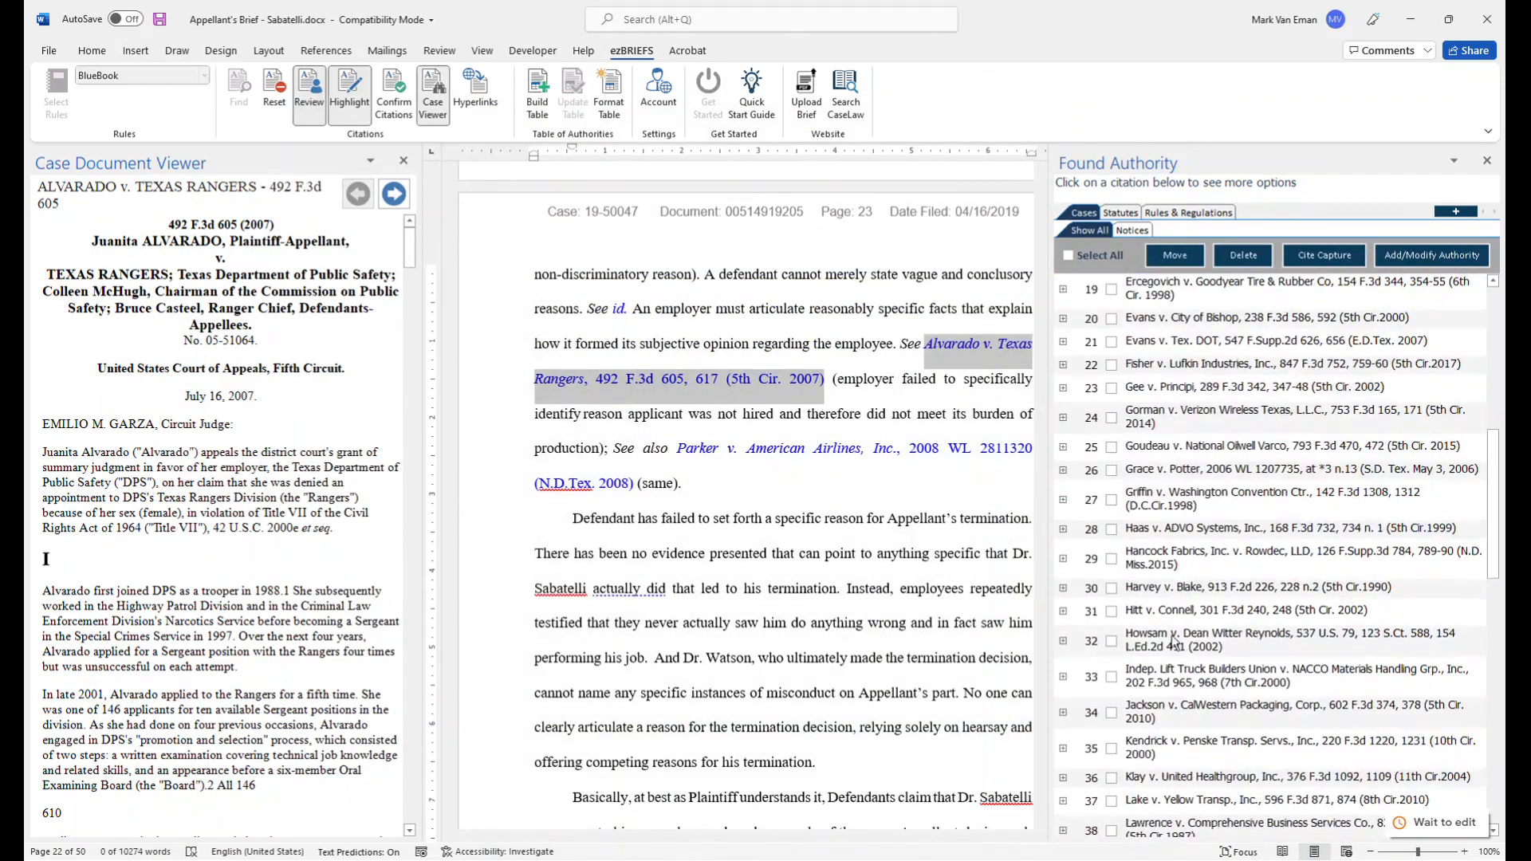
{"action": "left_click", "coordinate": [1174, 642]}
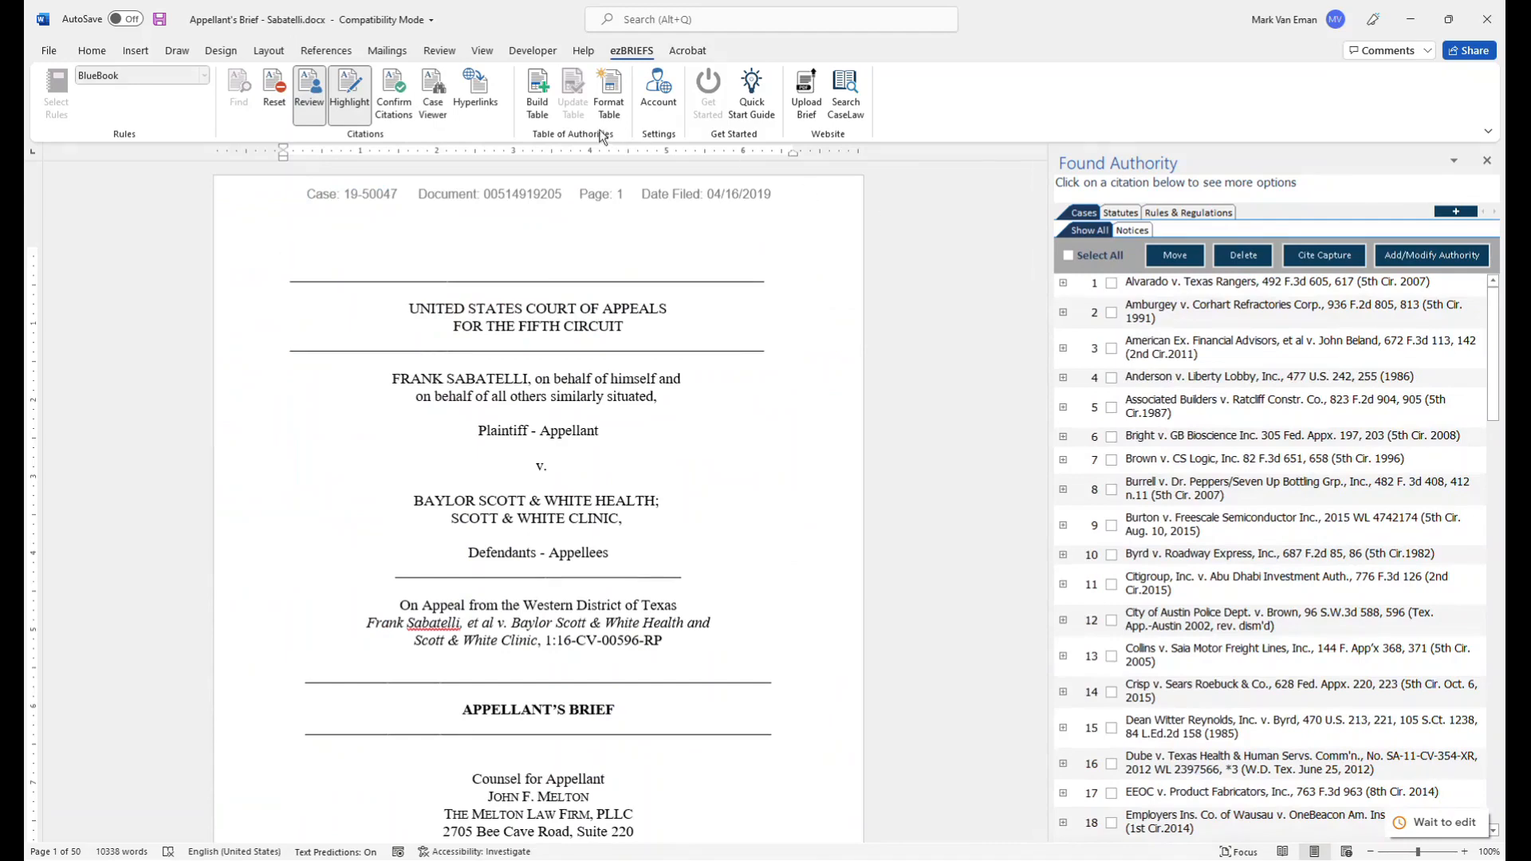
- Examine the profile, title, section heading, line break and pin cite options for formatting the table of authorities, and apply the Default profile
{"action": "left_click", "coordinate": [615, 102]}
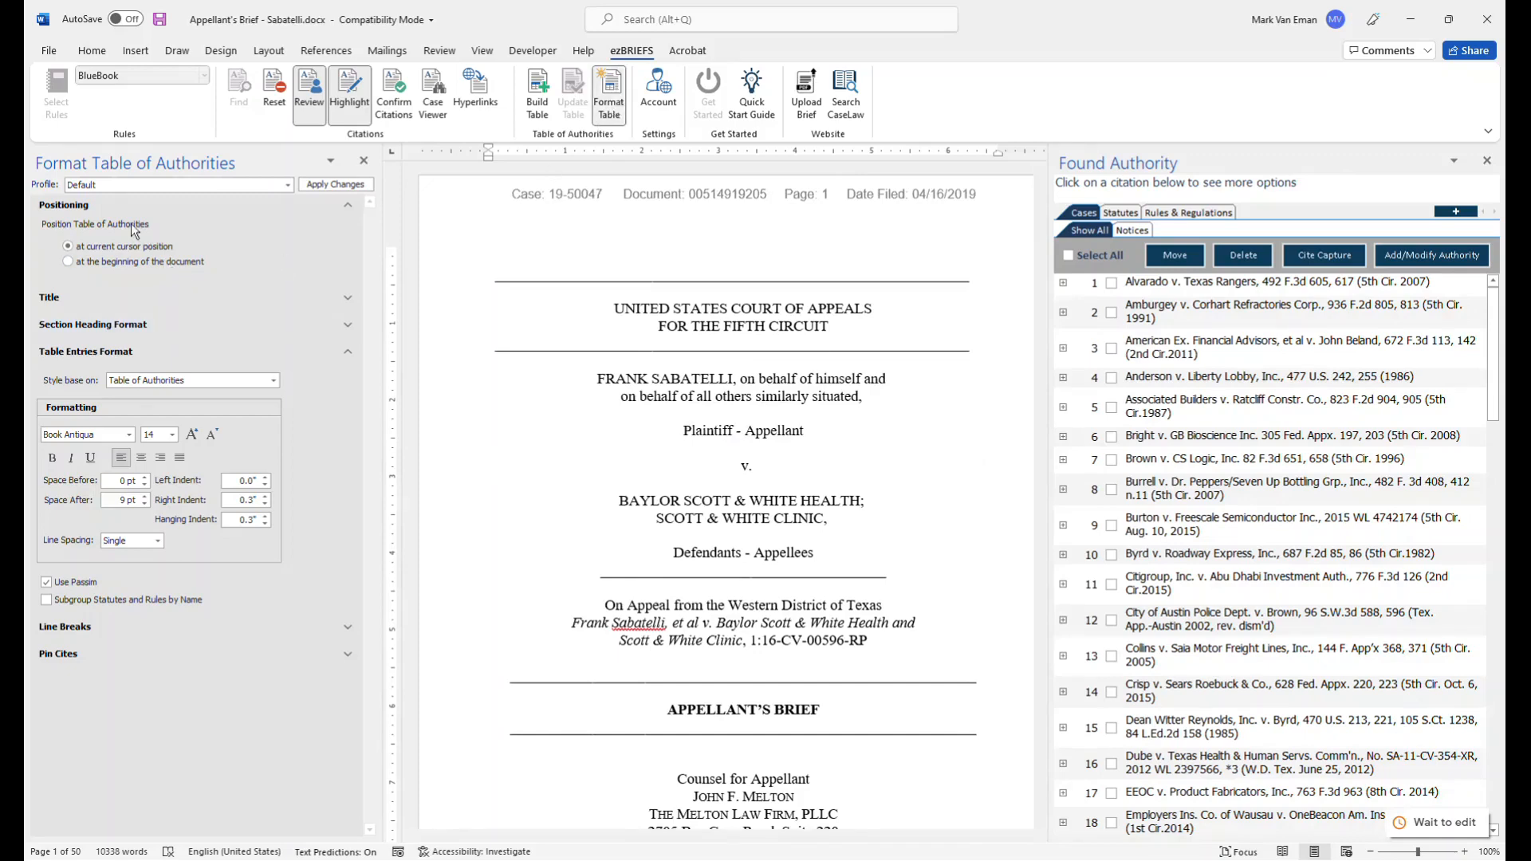
{"action": "left_click", "coordinate": [103, 190]}
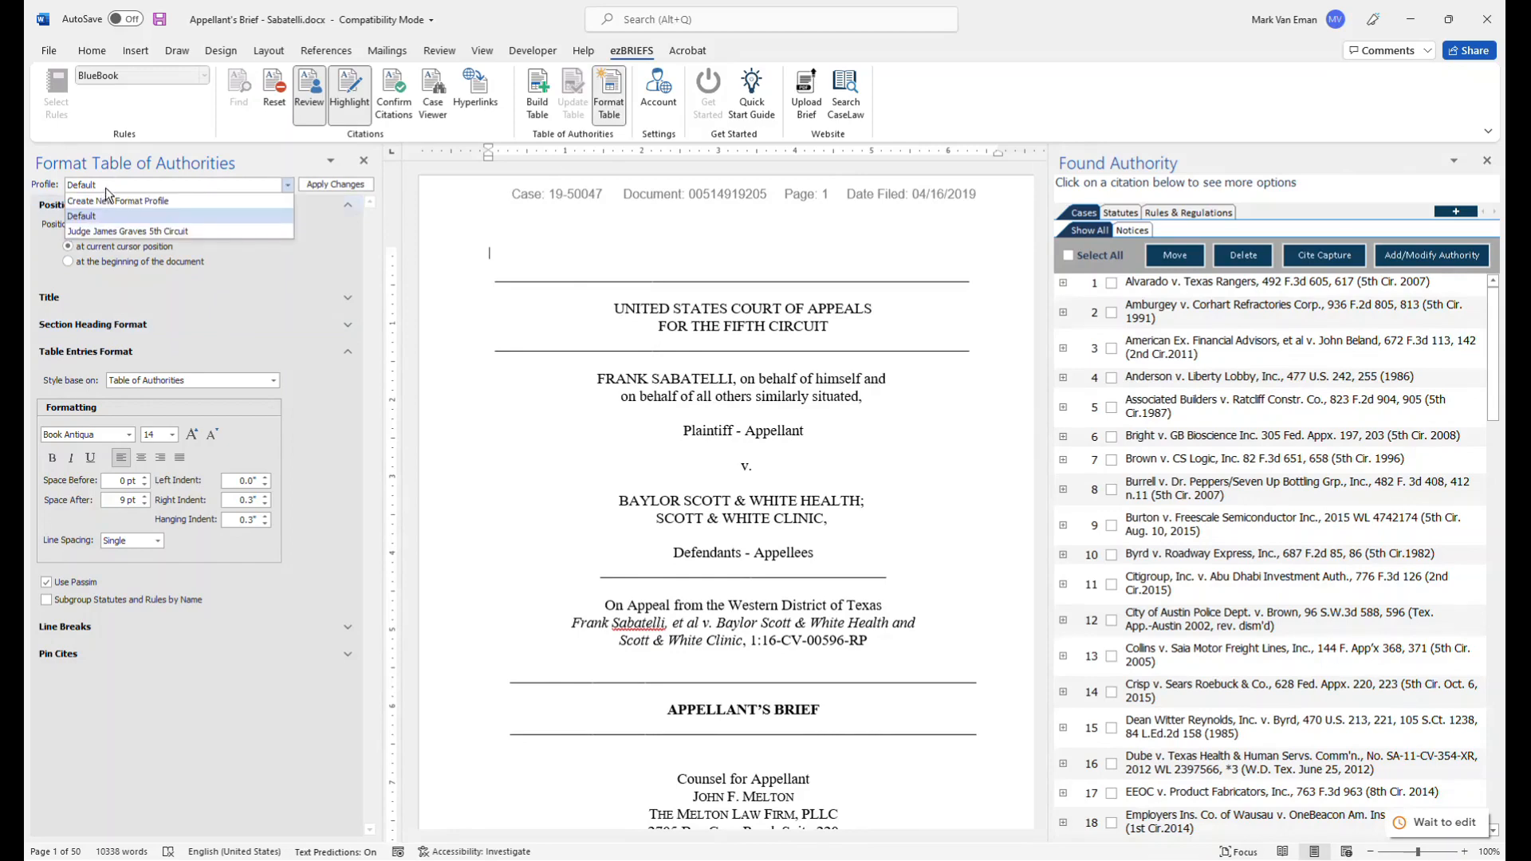
{"action": "left_click", "coordinate": [227, 306]}
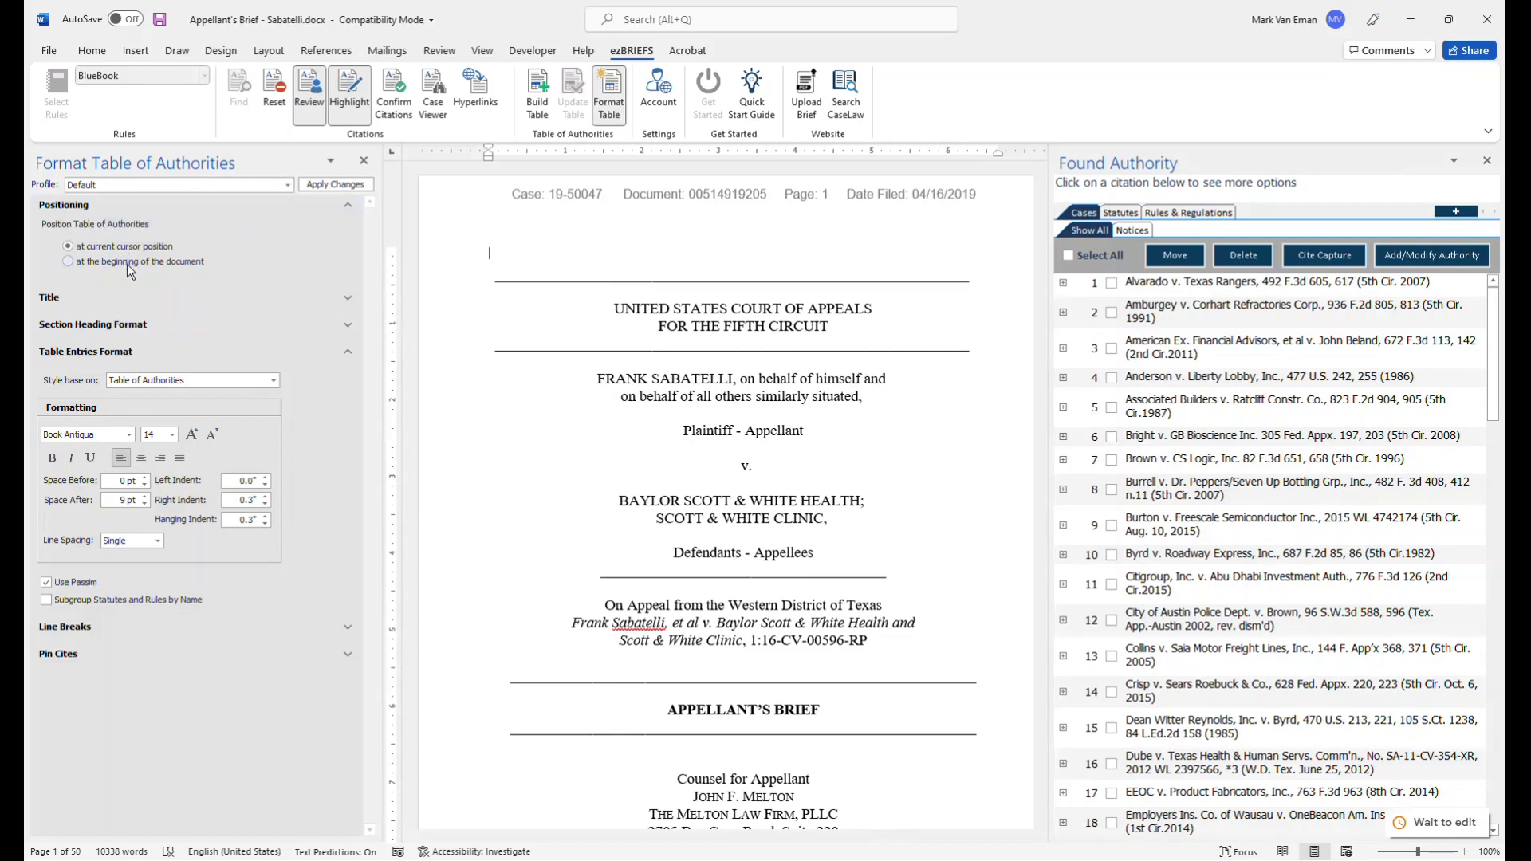
{"action": "left_click", "coordinate": [65, 296]}
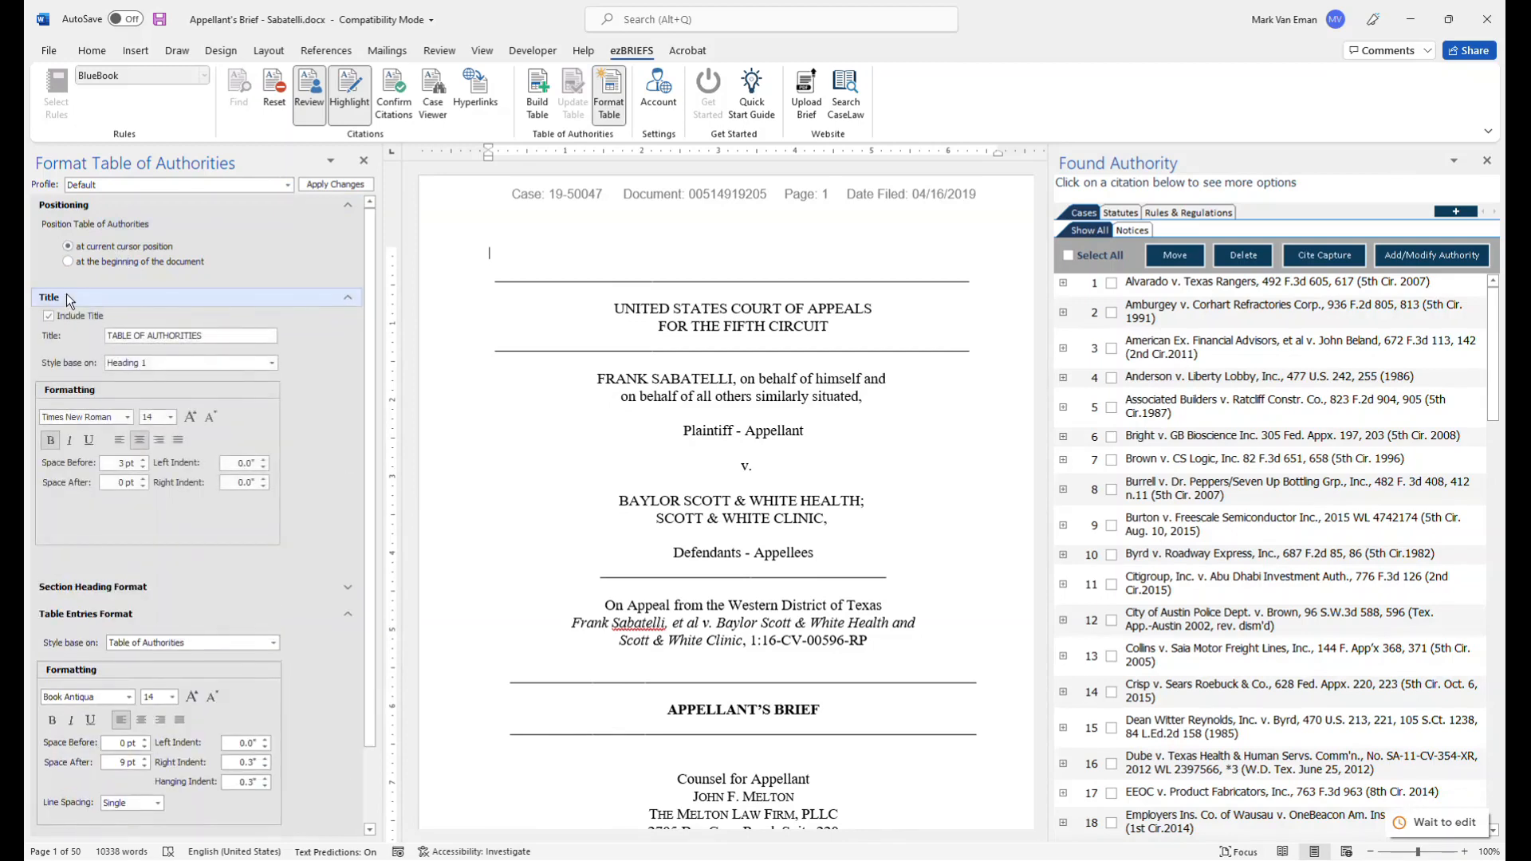
{"action": "left_click", "coordinate": [65, 295]}
{"action": "left_click", "coordinate": [83, 325]}
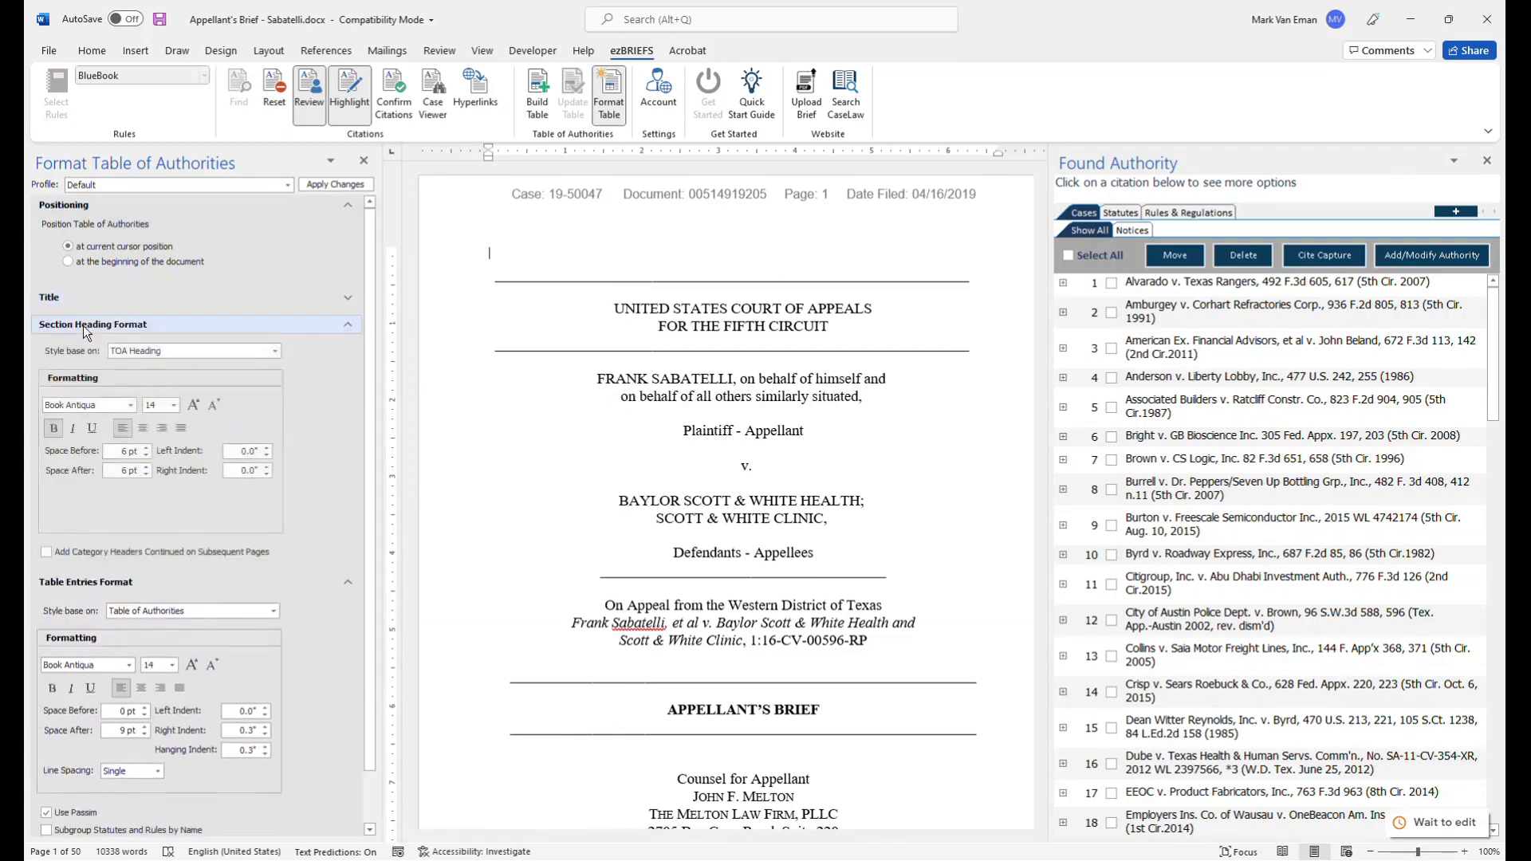
{"action": "left_click", "coordinate": [83, 326]}
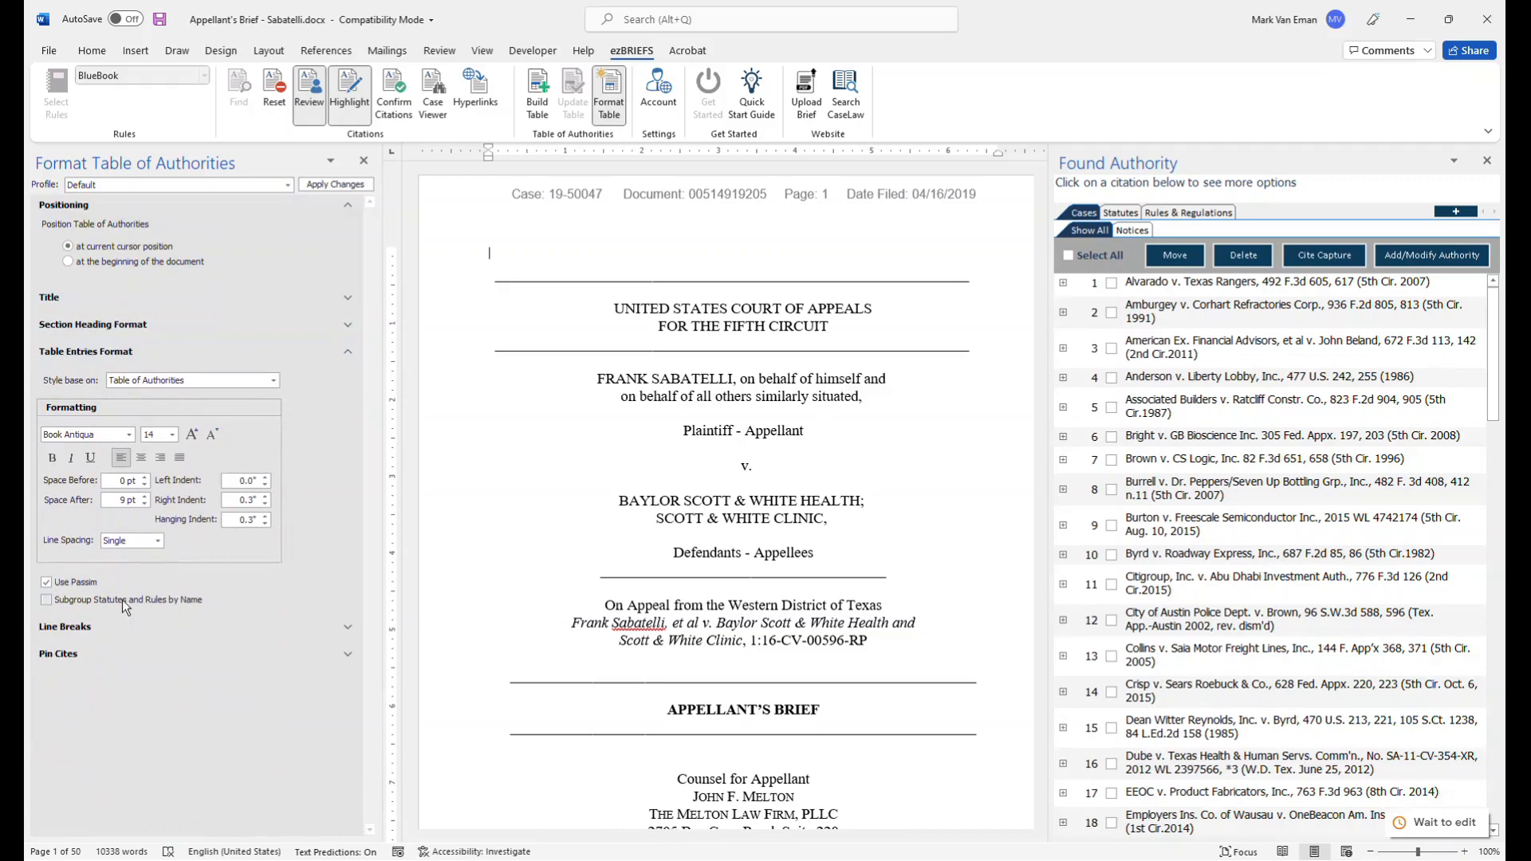
{"action": "left_click", "coordinate": [89, 623]}
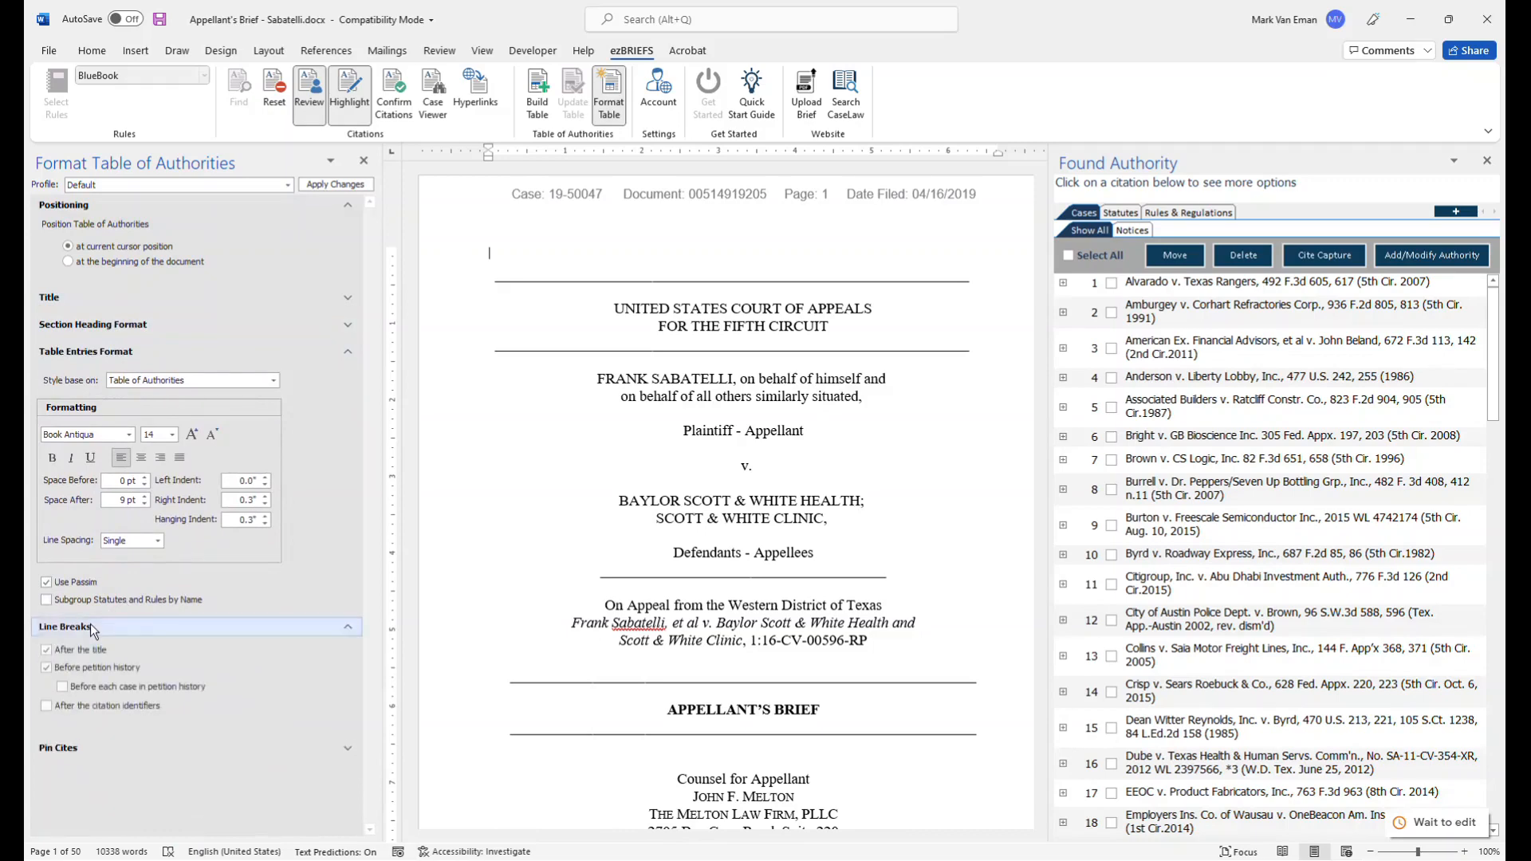
{"action": "left_click", "coordinate": [89, 624]}
{"action": "left_click", "coordinate": [79, 653]}
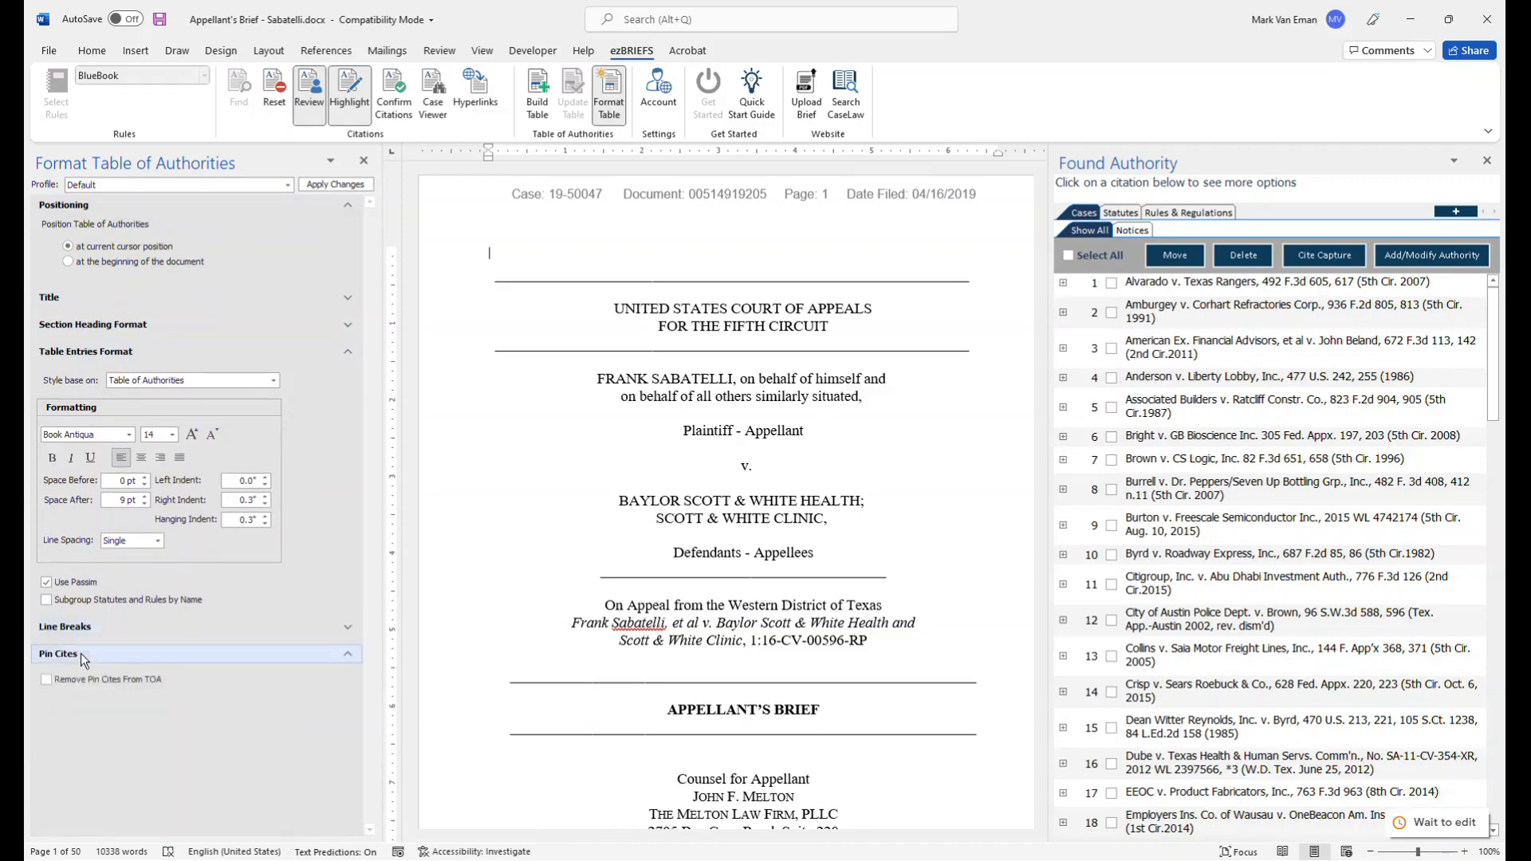
{"action": "left_click", "coordinate": [104, 654]}
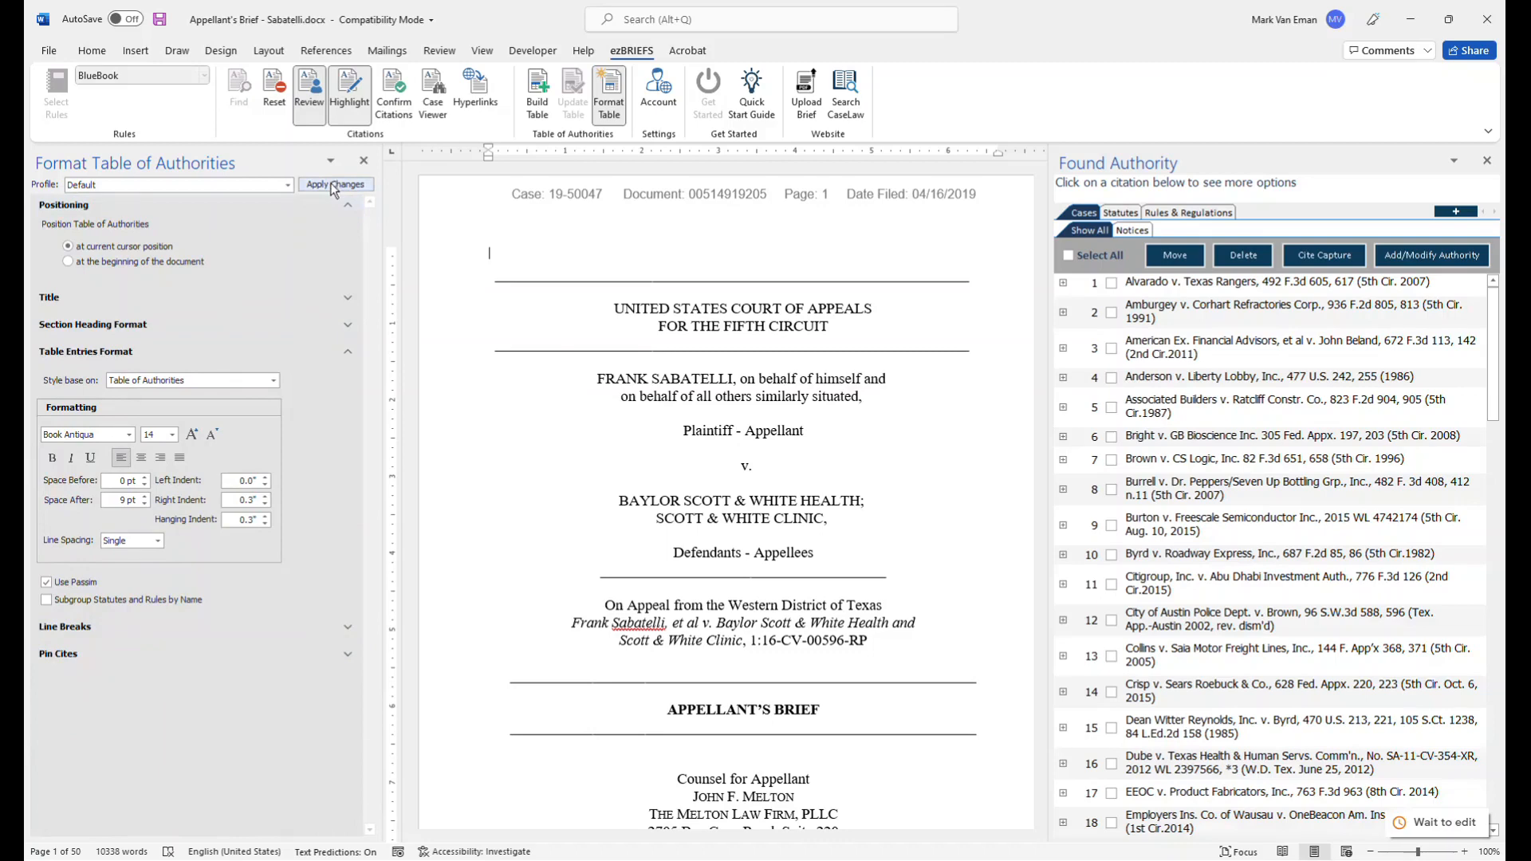
{"action": "left_click", "coordinate": [332, 188]}
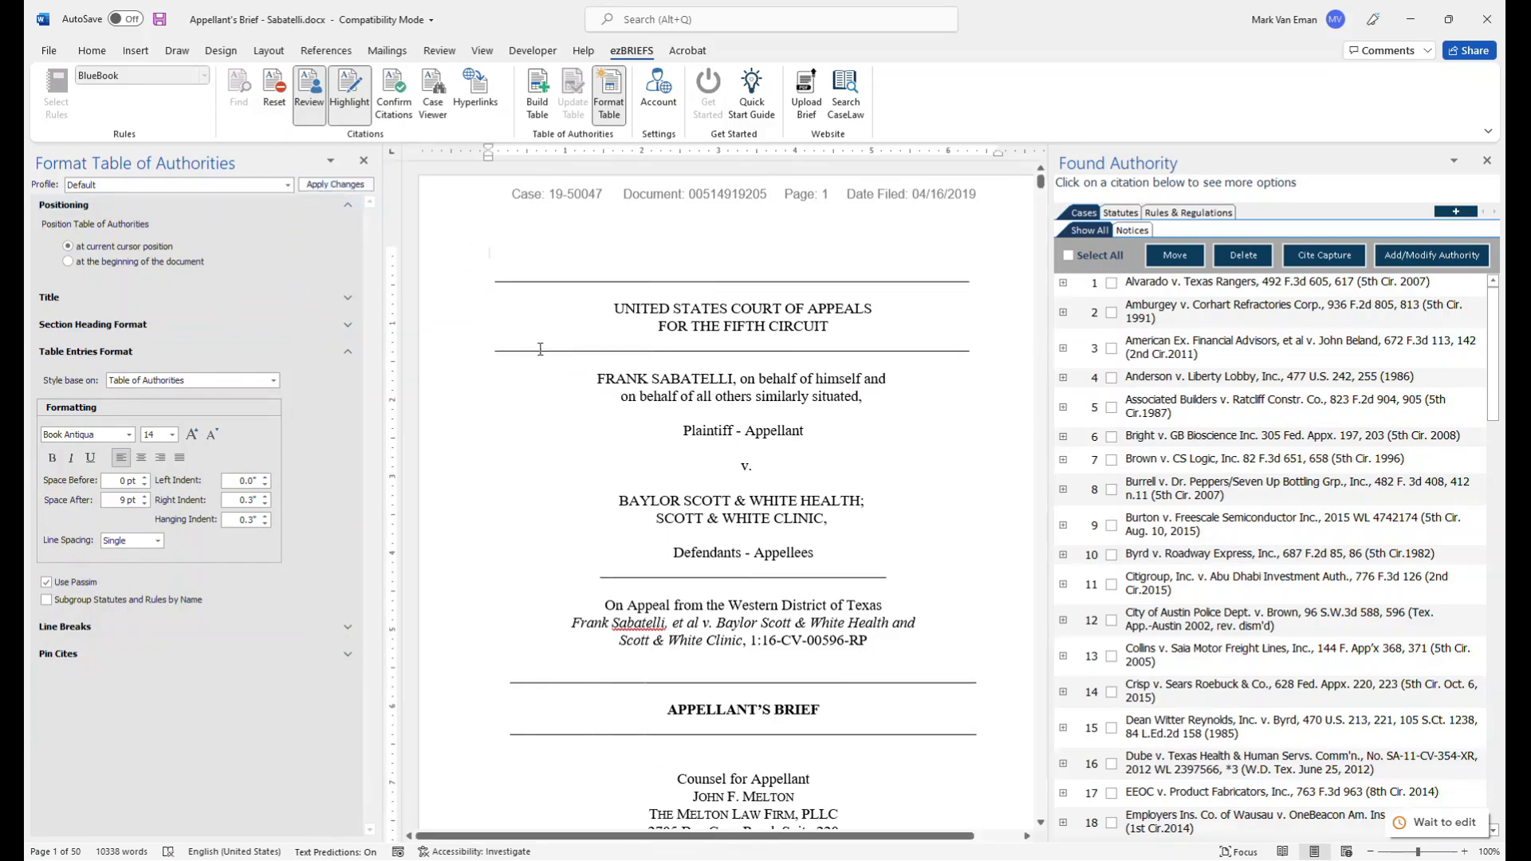
- Build the table of authorities on blank page v after the table of contents, accepting the new section break and restarted page numbering
{"action": "scroll", "coordinate": [540, 348], "scroll_direction": "down", "scroll_amount": 12}
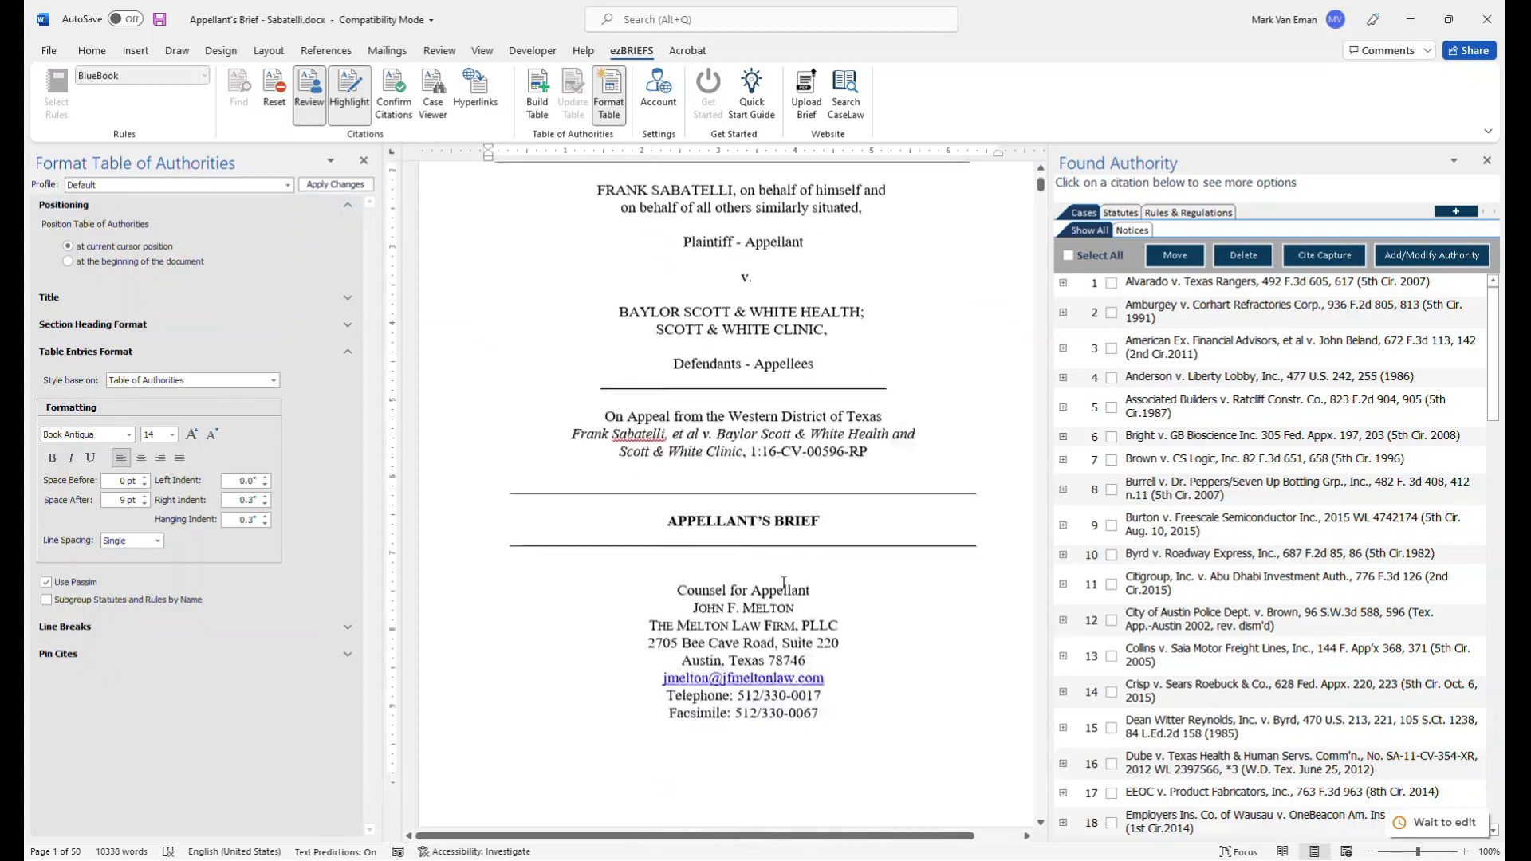
{"action": "scroll", "coordinate": [766, 585], "scroll_direction": "down", "scroll_amount": 15}
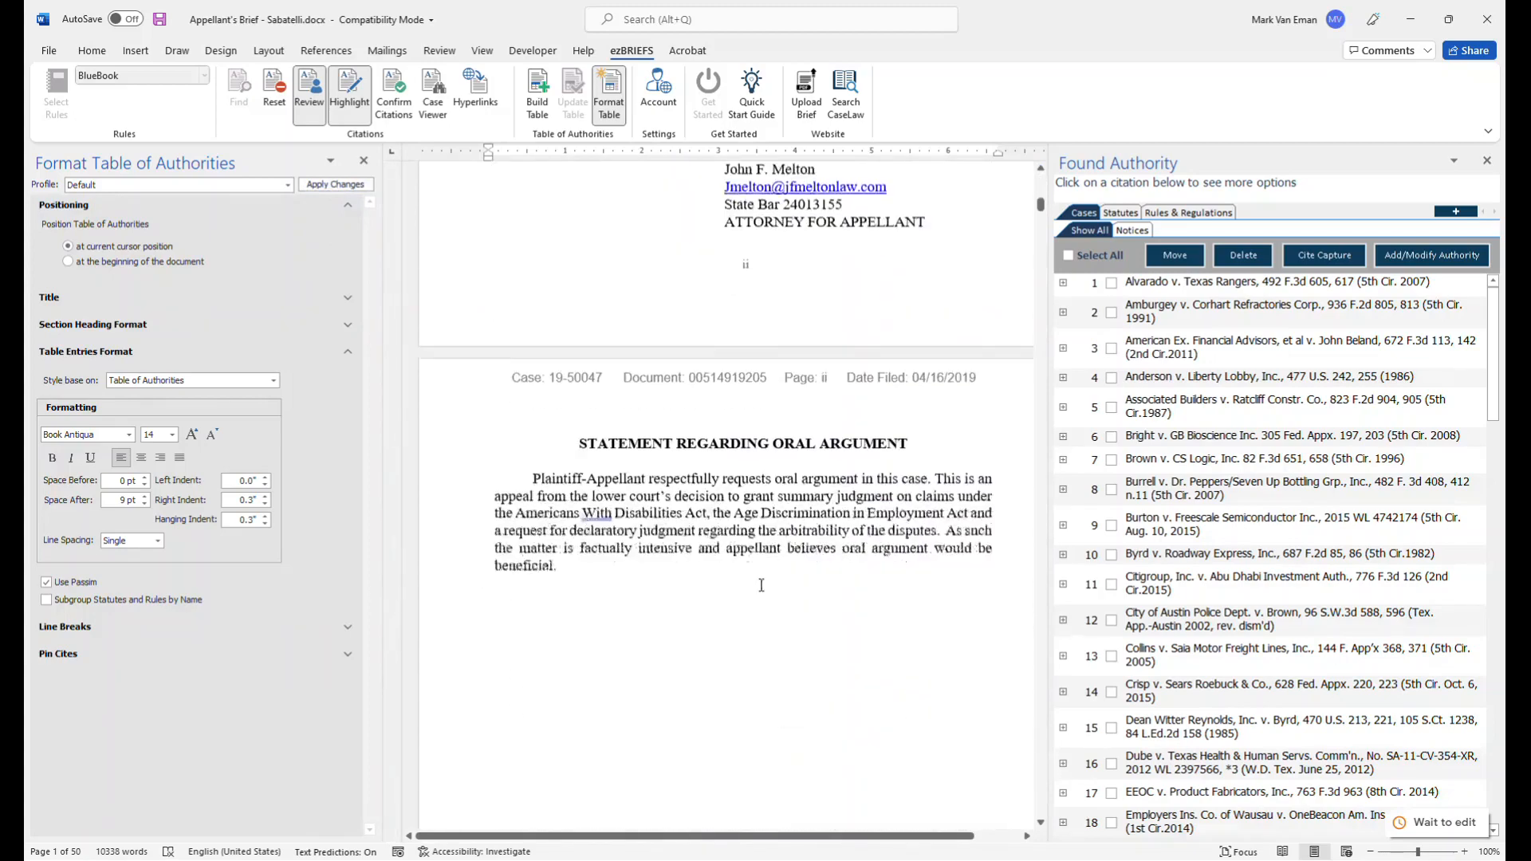
{"action": "scroll", "coordinate": [750, 584], "scroll_direction": "down", "scroll_amount": 15}
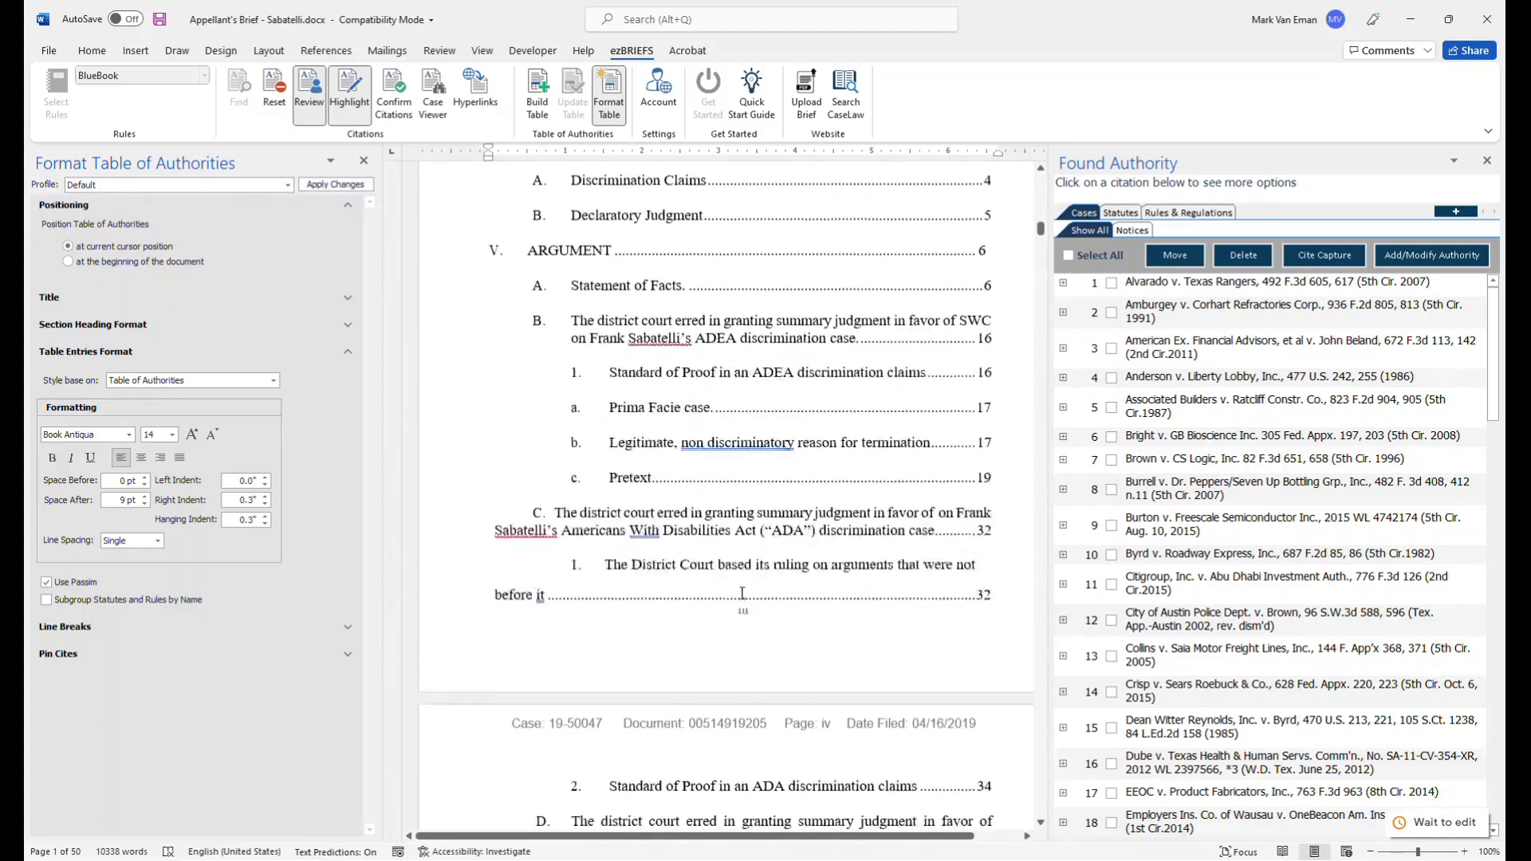
{"action": "scroll", "coordinate": [702, 585], "scroll_direction": "down", "scroll_amount": 5}
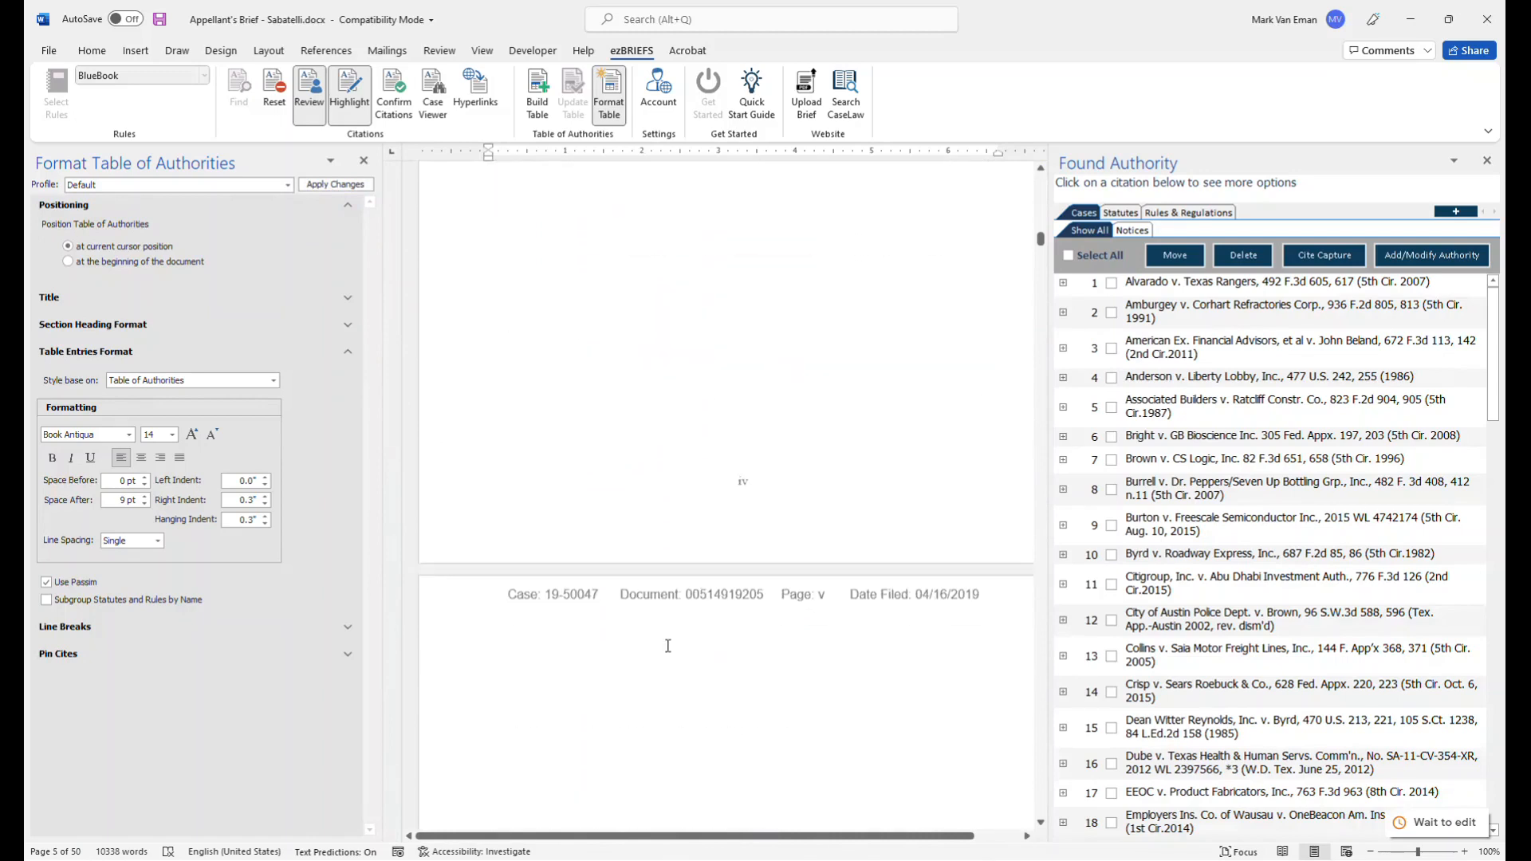
{"action": "left_click", "coordinate": [669, 642]}
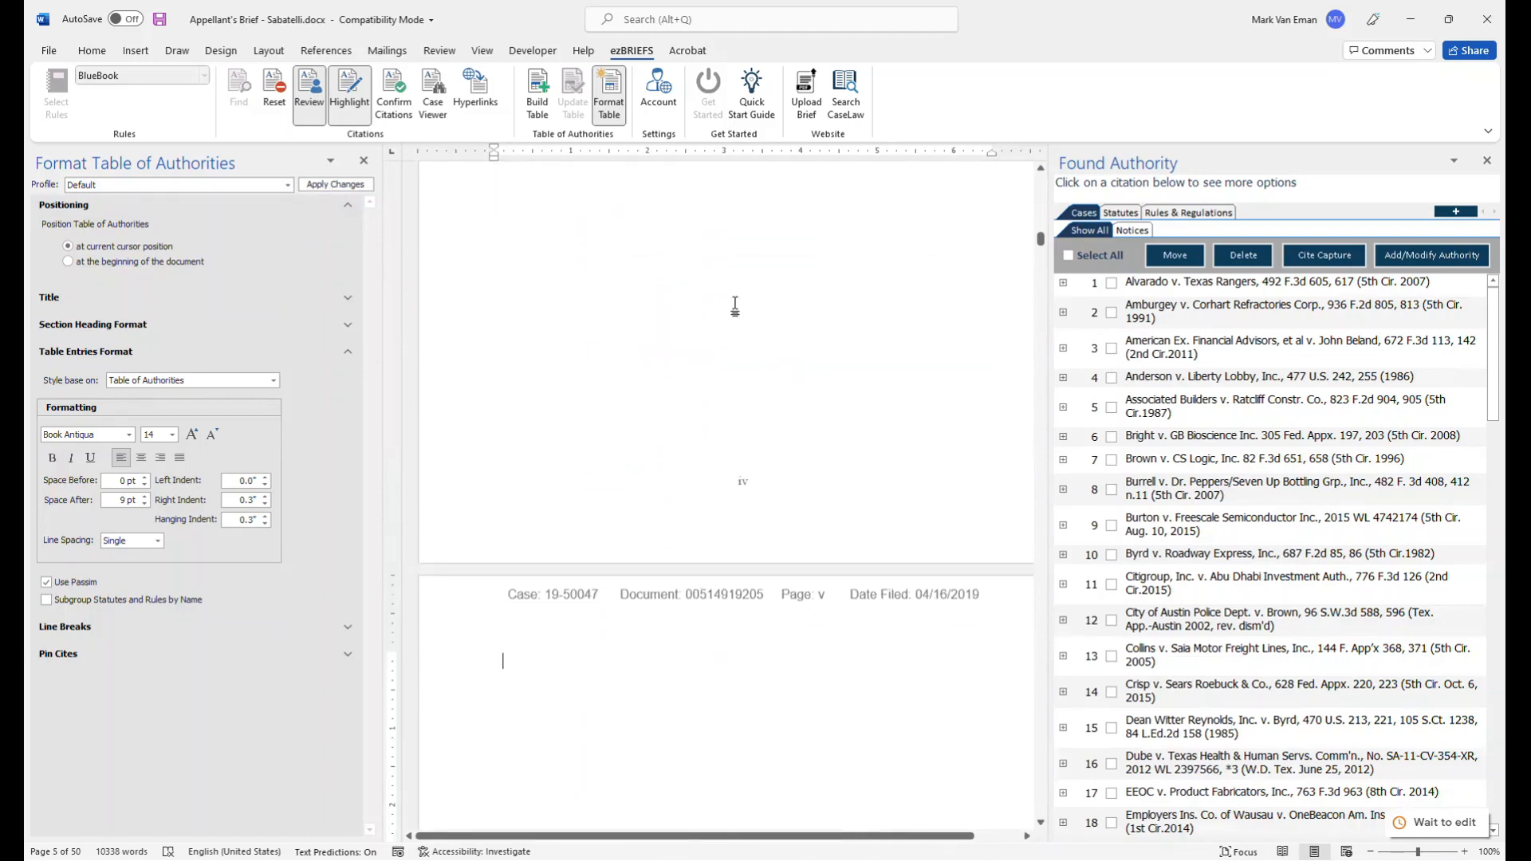
{"action": "left_click", "coordinate": [538, 92]}
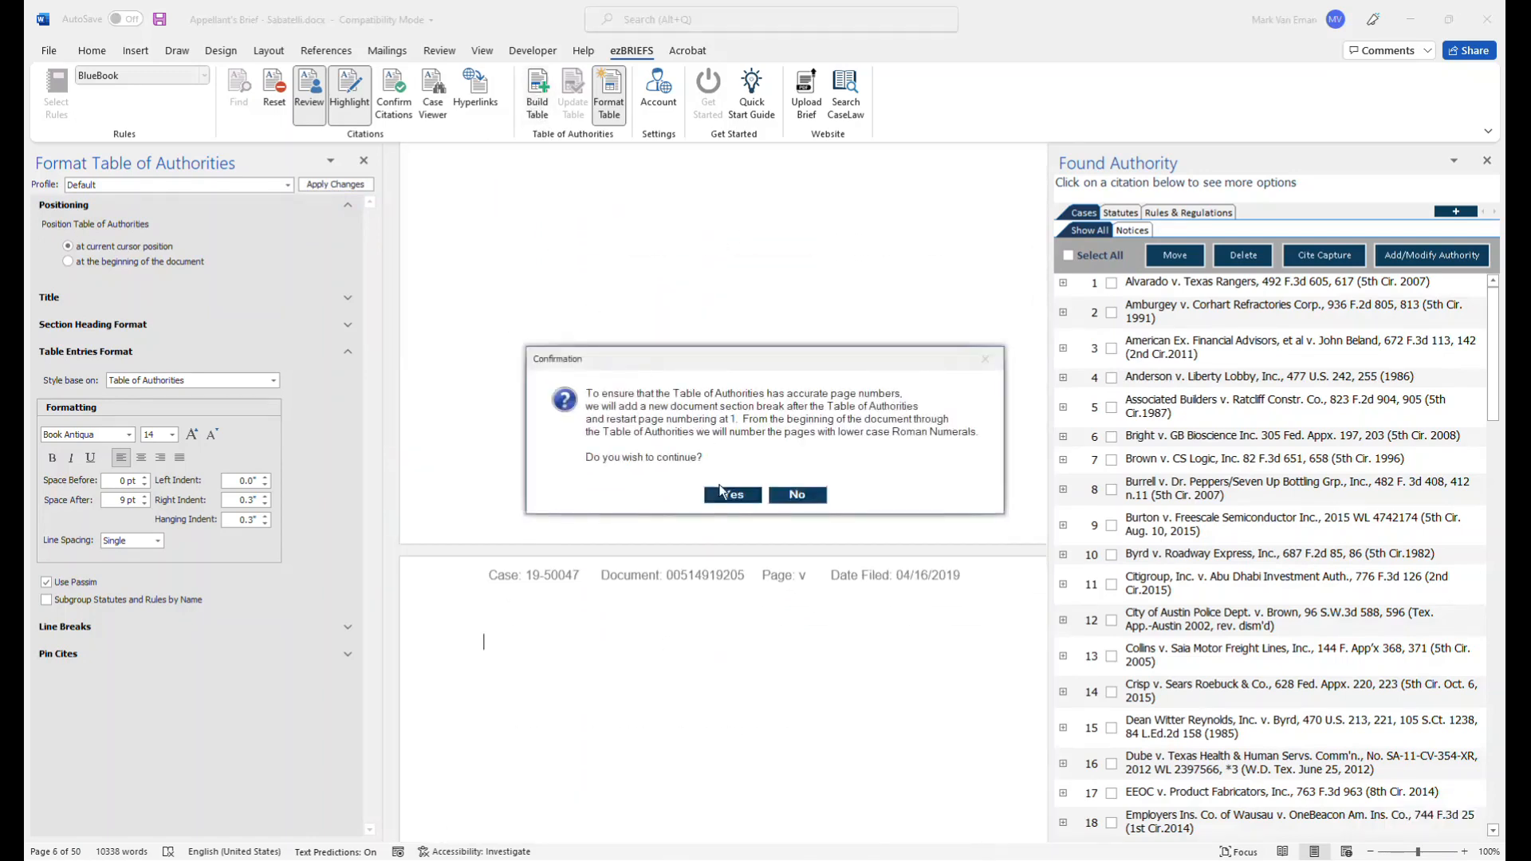
{"action": "left_click", "coordinate": [731, 496]}
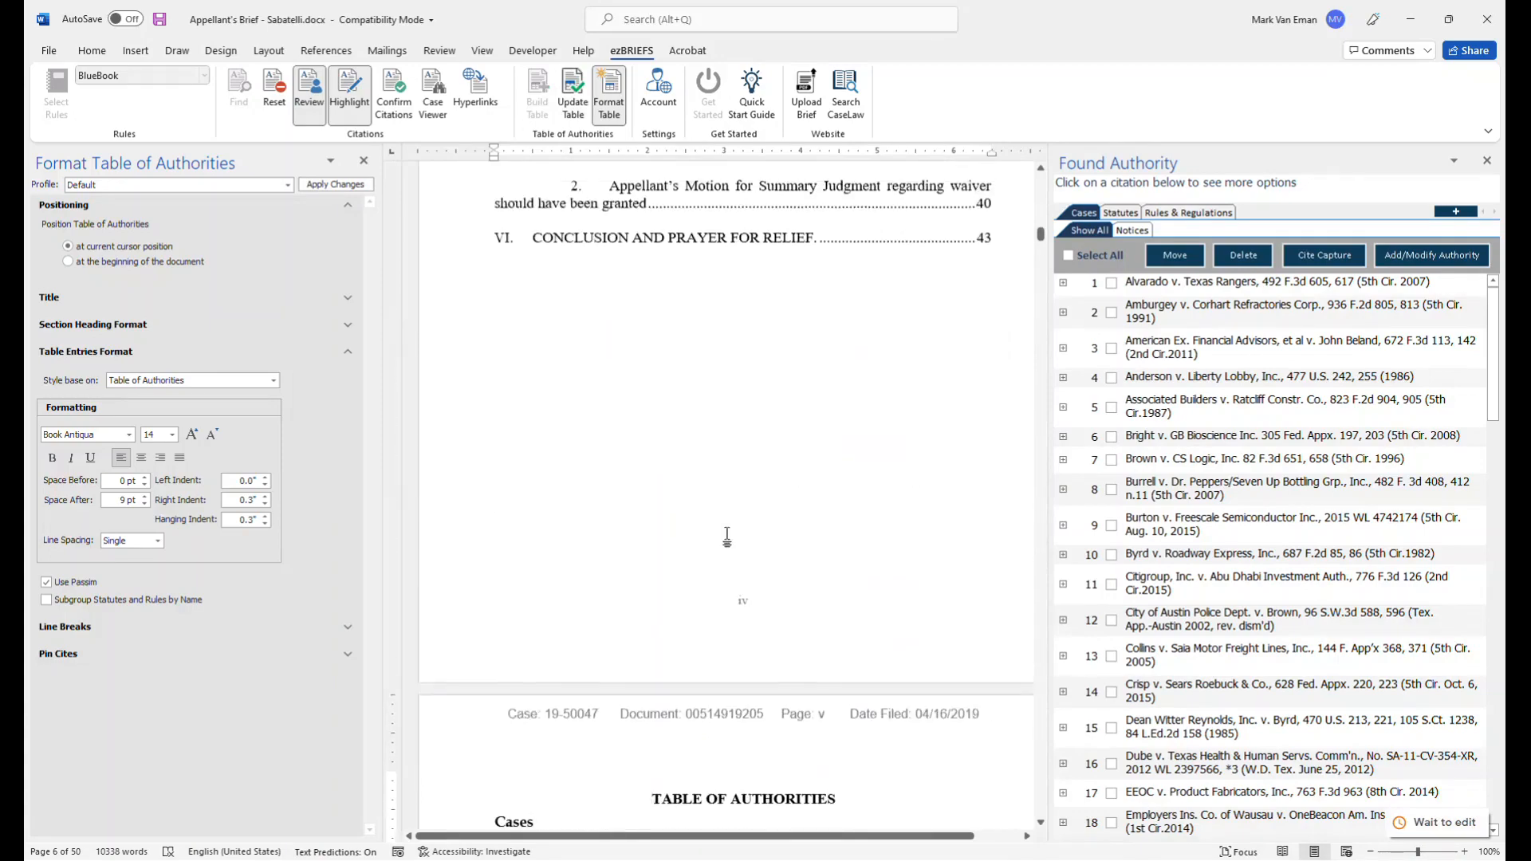
- Review the built table of authorities, subgroup its statutes and rules by name, and check the regrouped entries
{"action": "scroll", "coordinate": [726, 534], "scroll_direction": "down", "scroll_amount": 10}
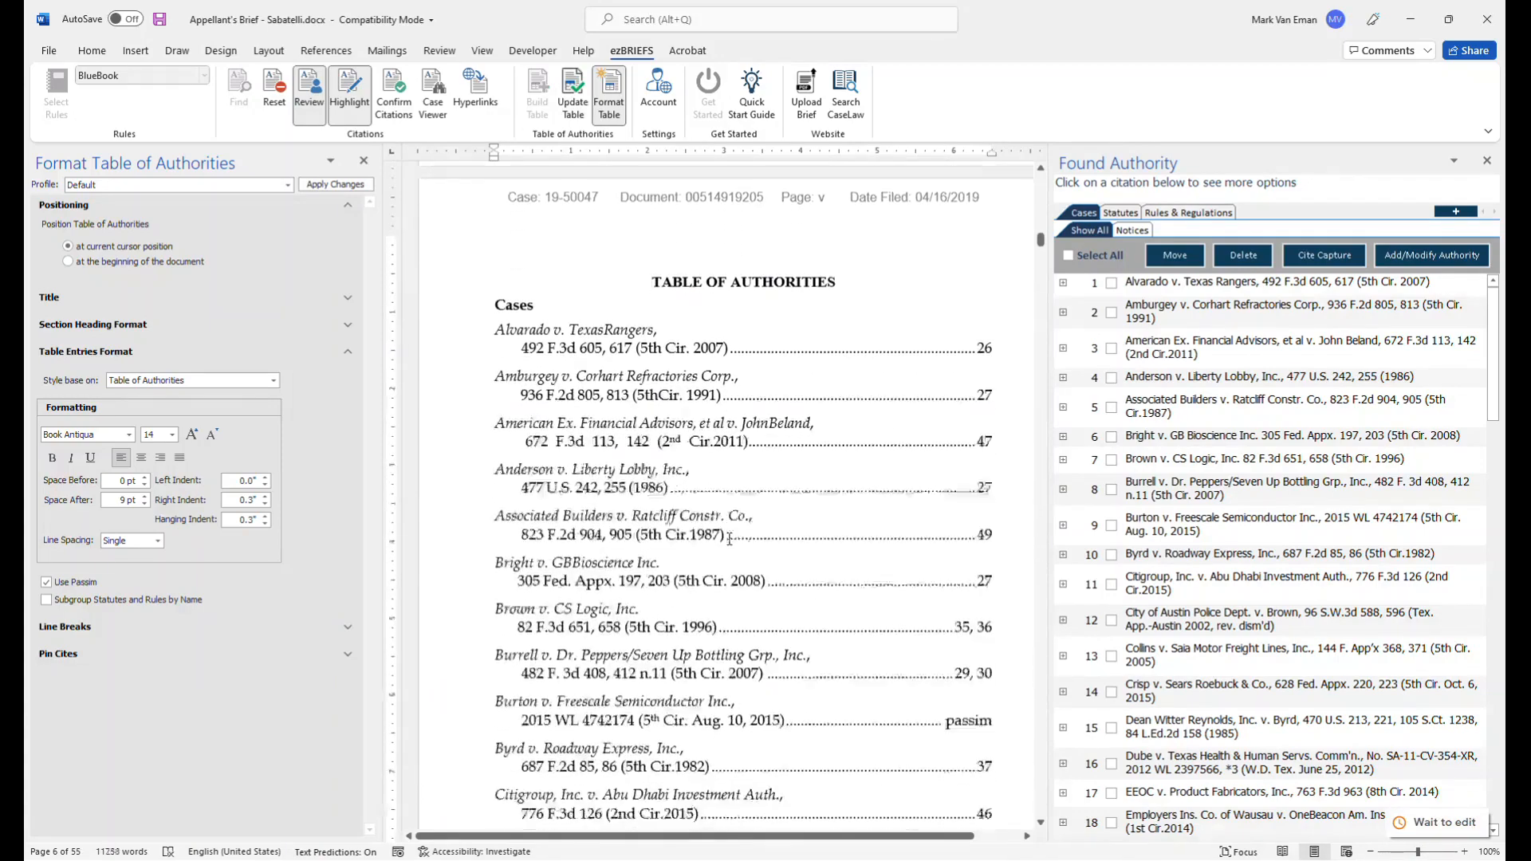
{"action": "scroll", "coordinate": [729, 539], "scroll_direction": "down", "scroll_amount": 10}
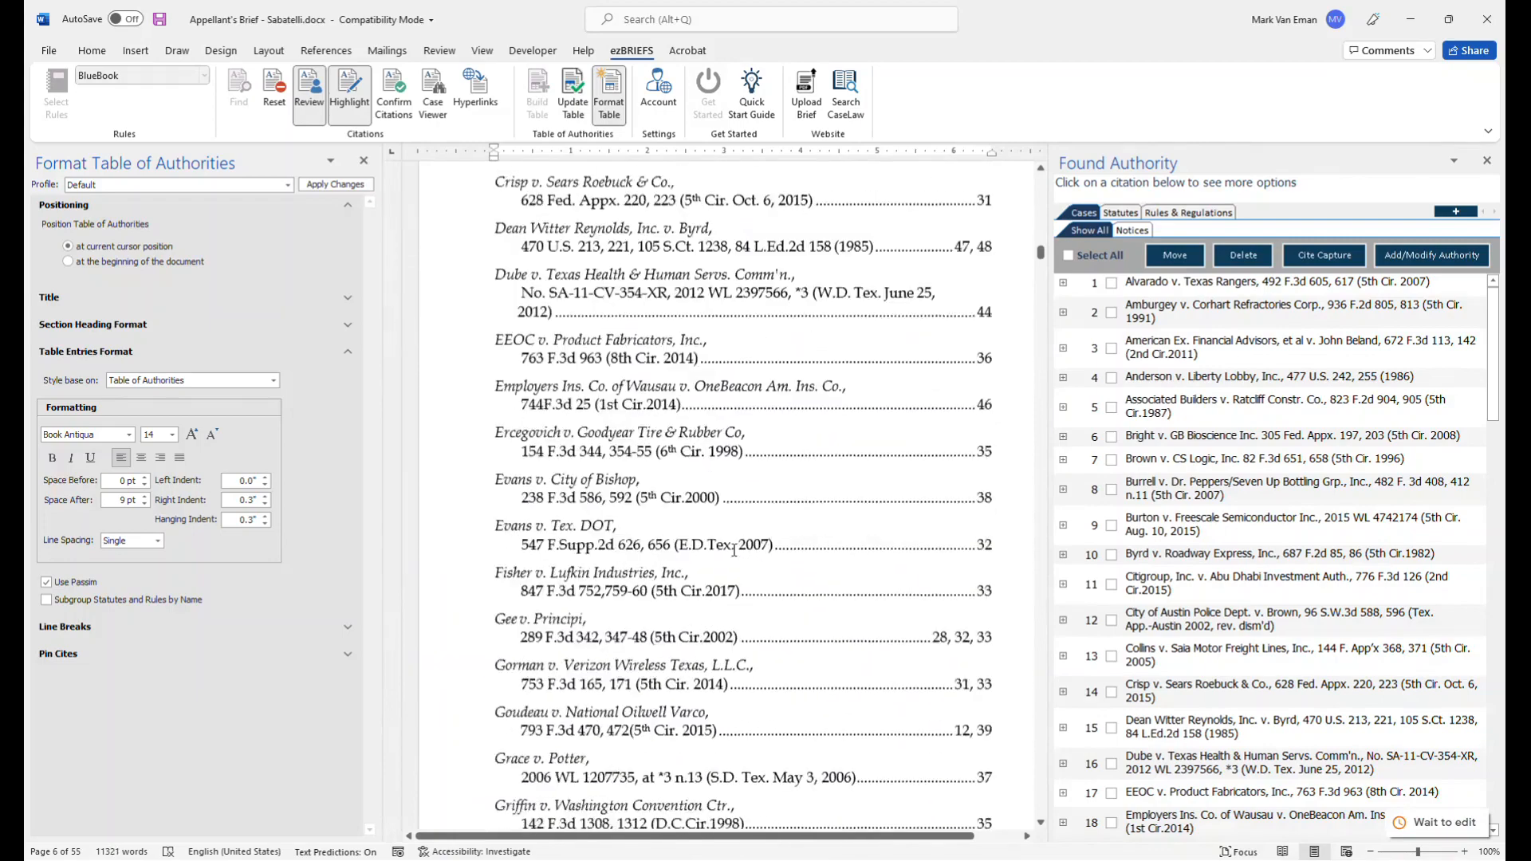
{"action": "scroll", "coordinate": [734, 551], "scroll_direction": "down", "scroll_amount": 10}
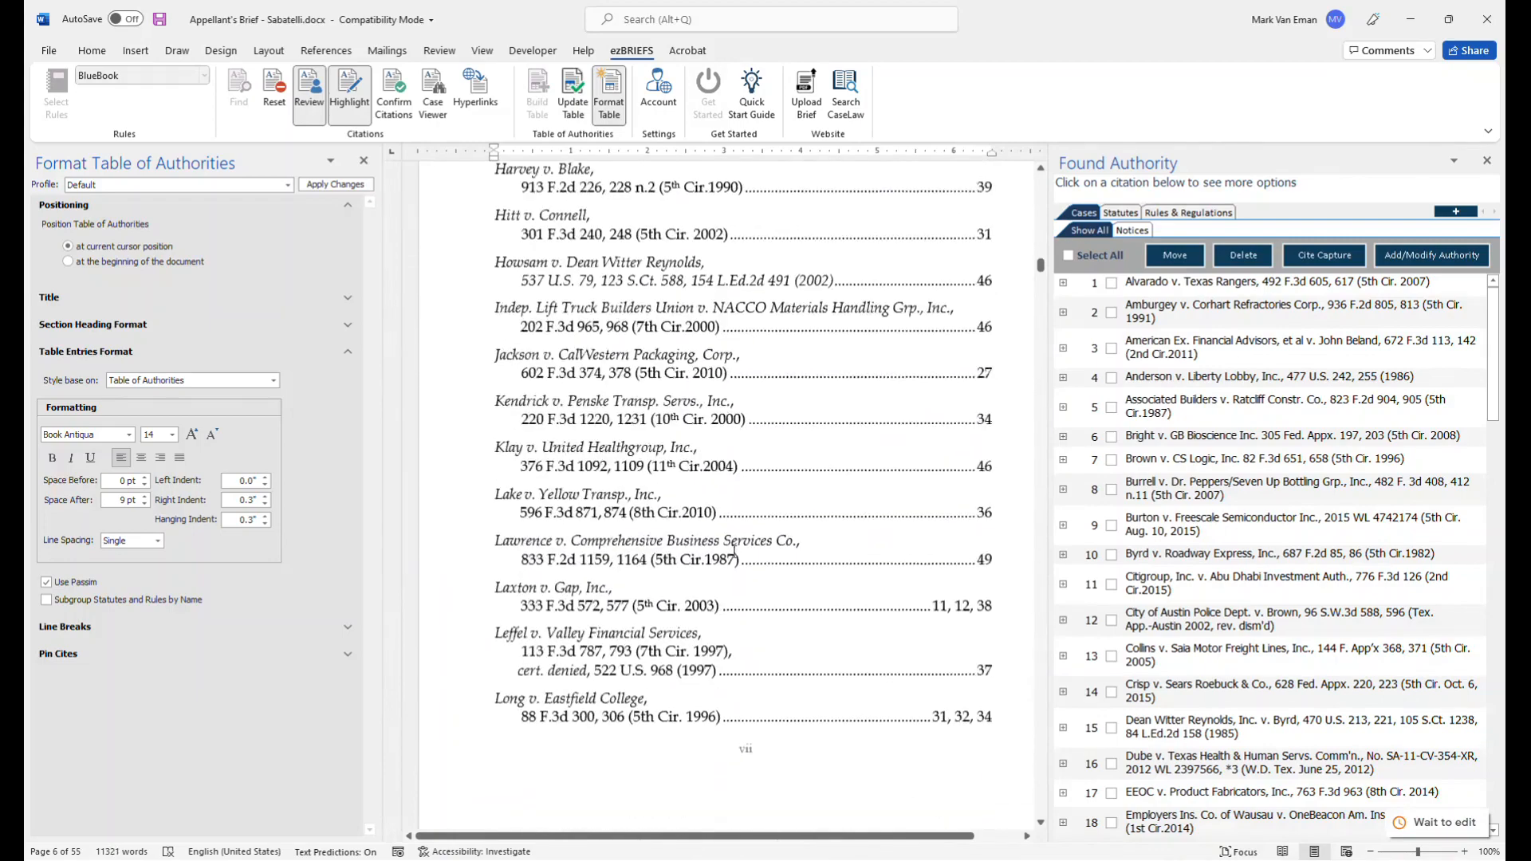
{"action": "scroll", "coordinate": [733, 550], "scroll_direction": "down", "scroll_amount": 10}
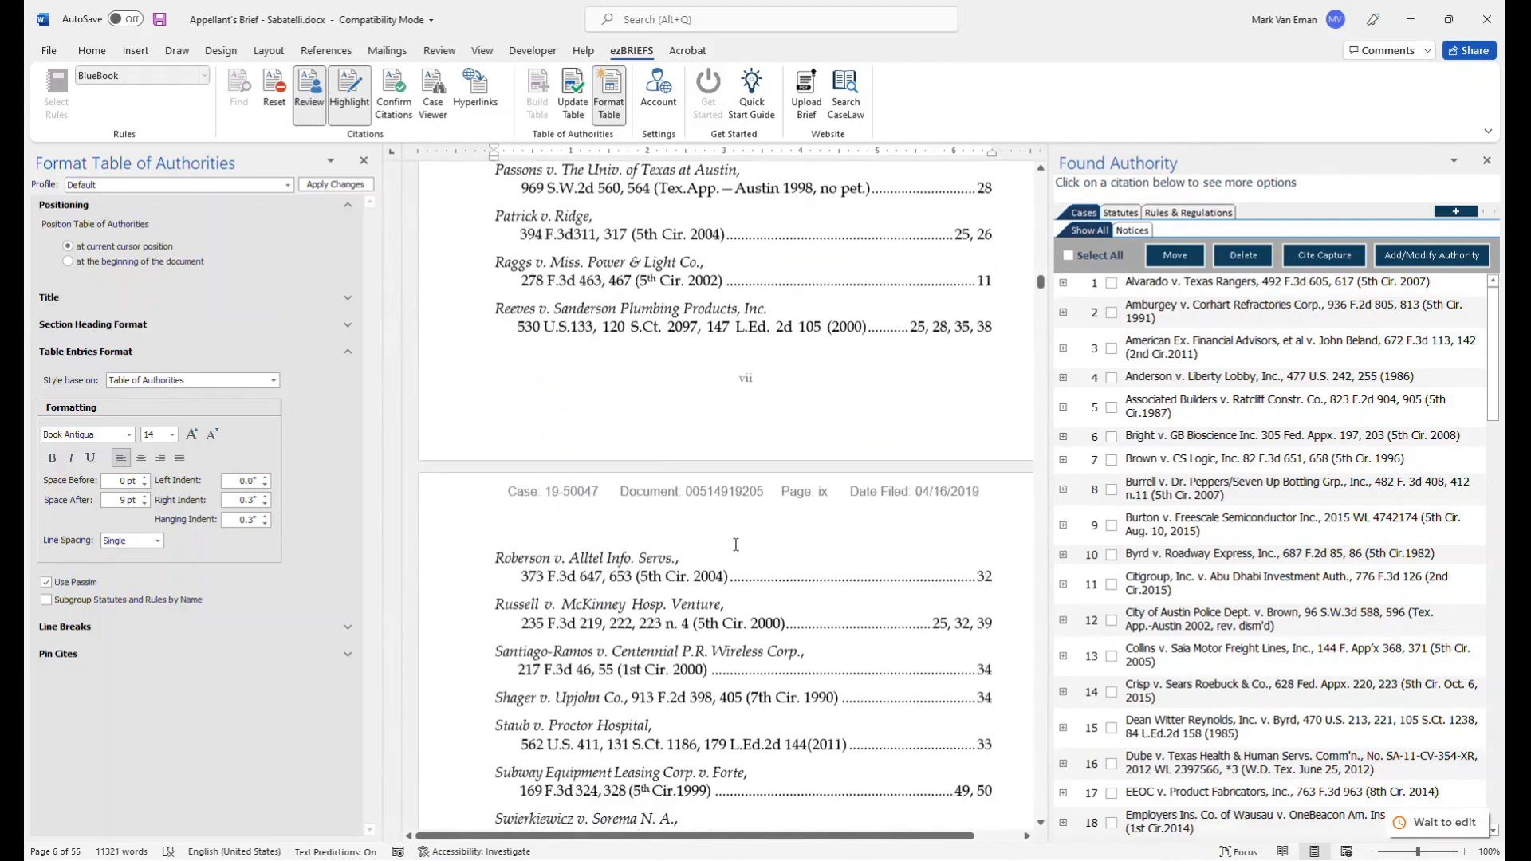
{"action": "scroll", "coordinate": [735, 545], "scroll_direction": "down", "scroll_amount": 10}
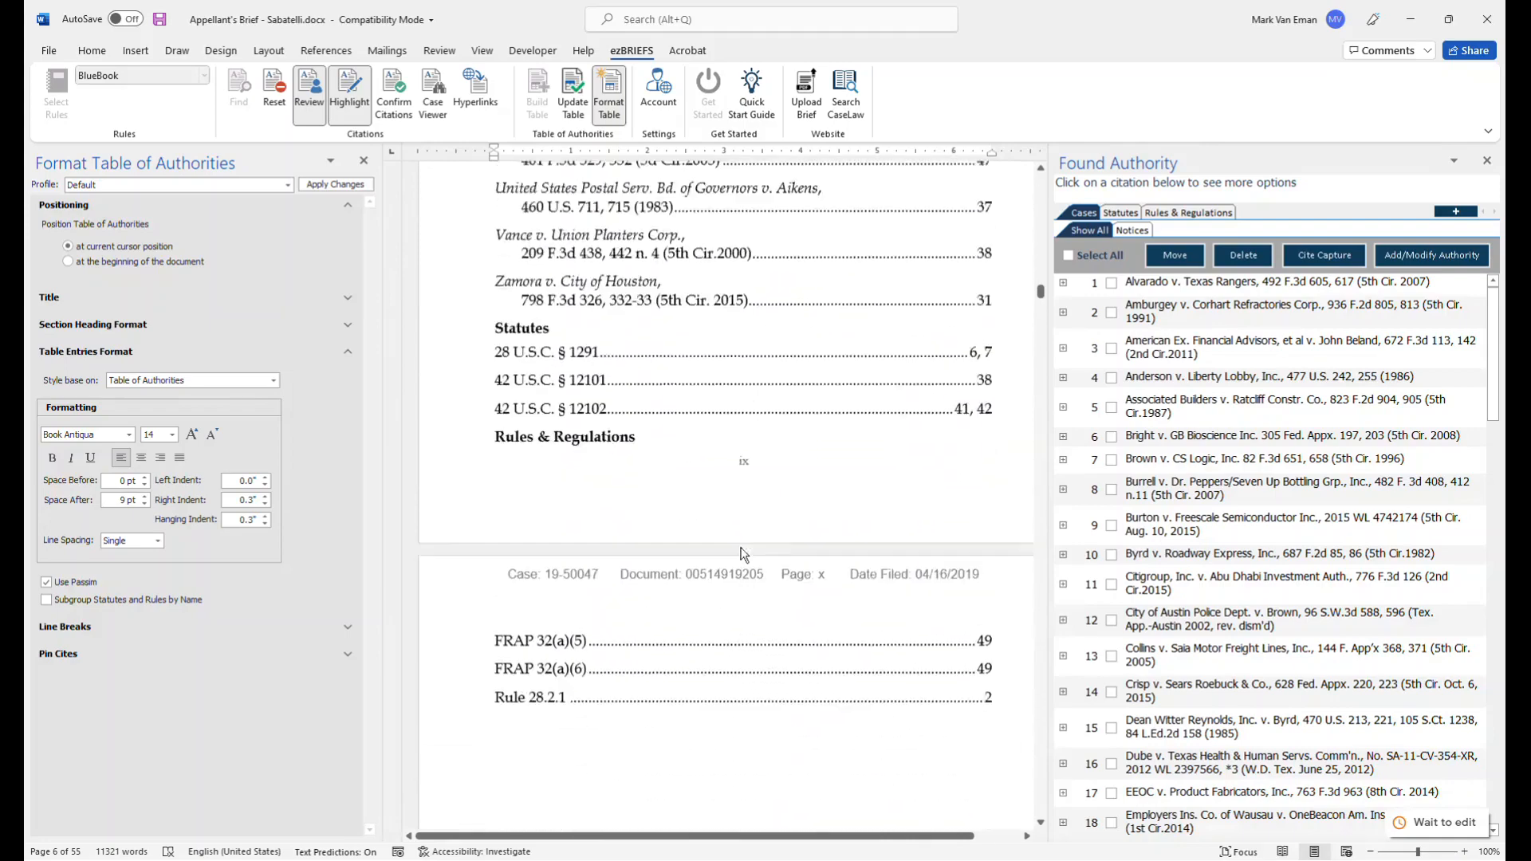
{"action": "scroll", "coordinate": [740, 553], "scroll_direction": "up", "scroll_amount": 1}
{"action": "left_click", "coordinate": [46, 600]}
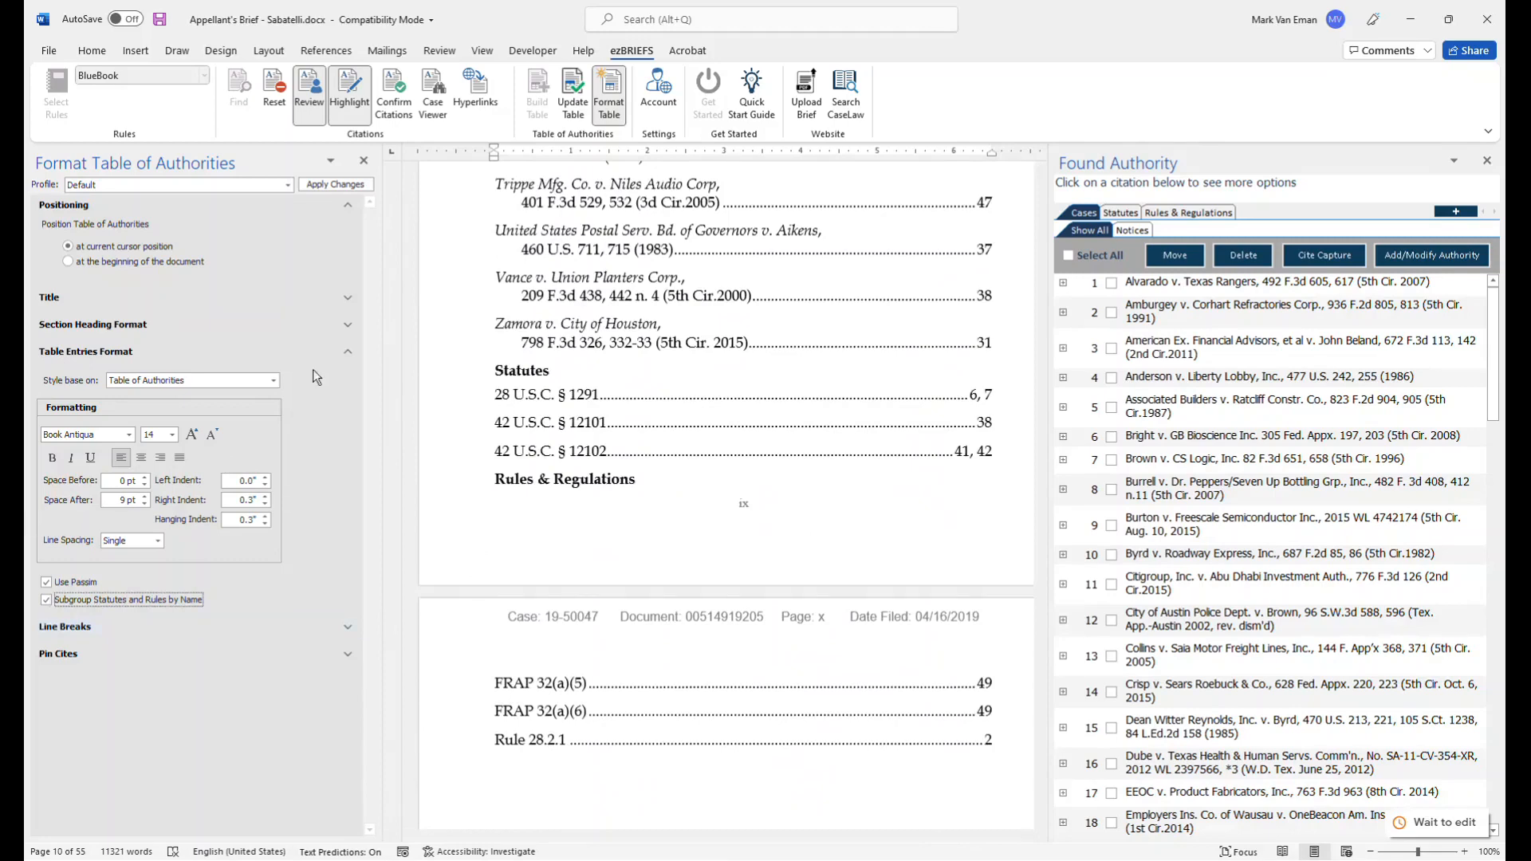
{"action": "left_click", "coordinate": [336, 184]}
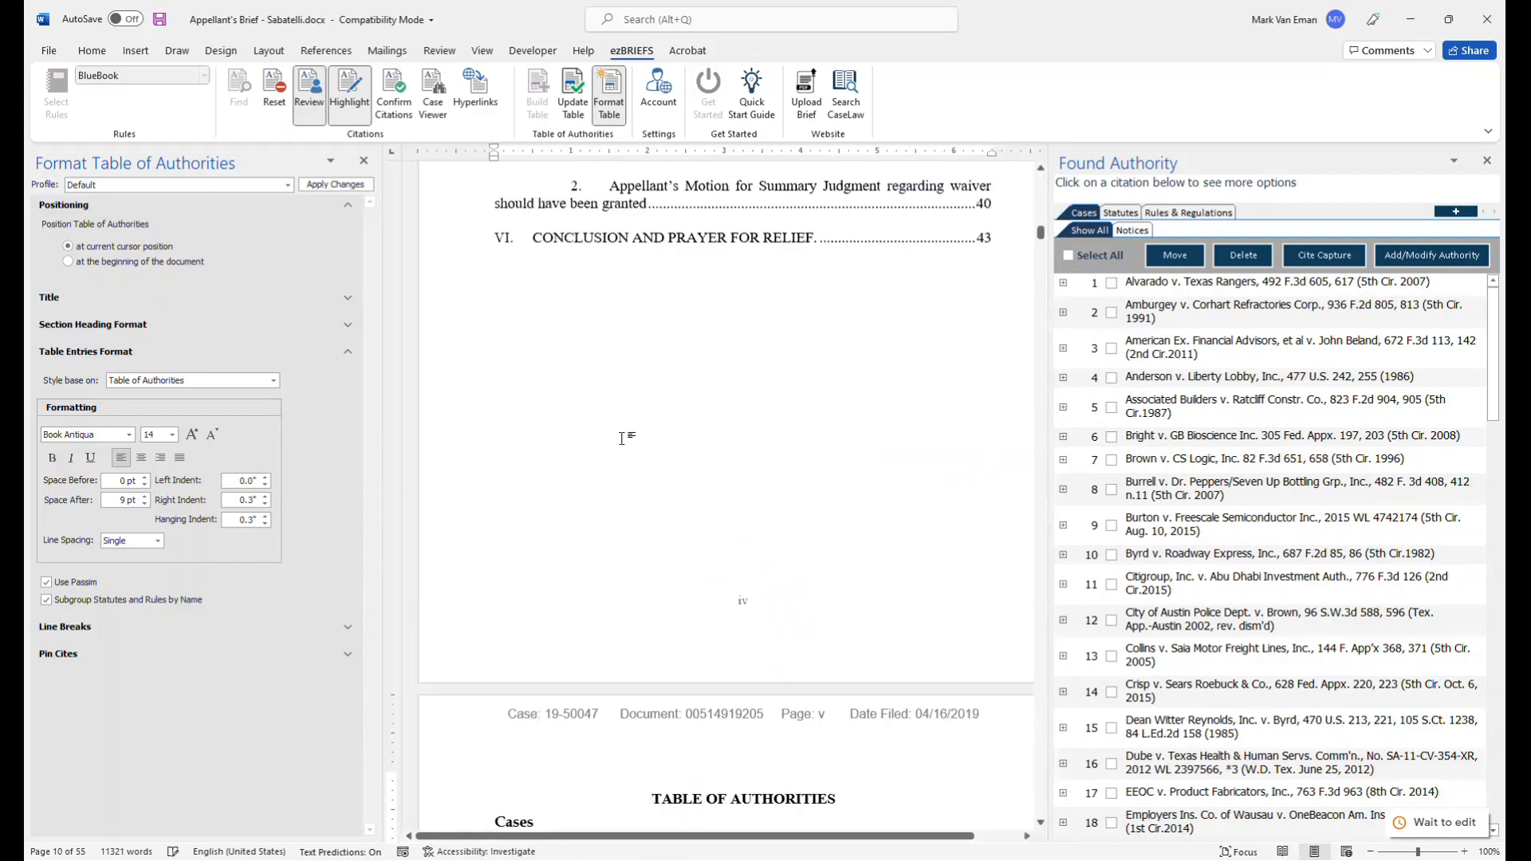
{"action": "scroll", "coordinate": [622, 439], "scroll_direction": "down", "scroll_amount": 12}
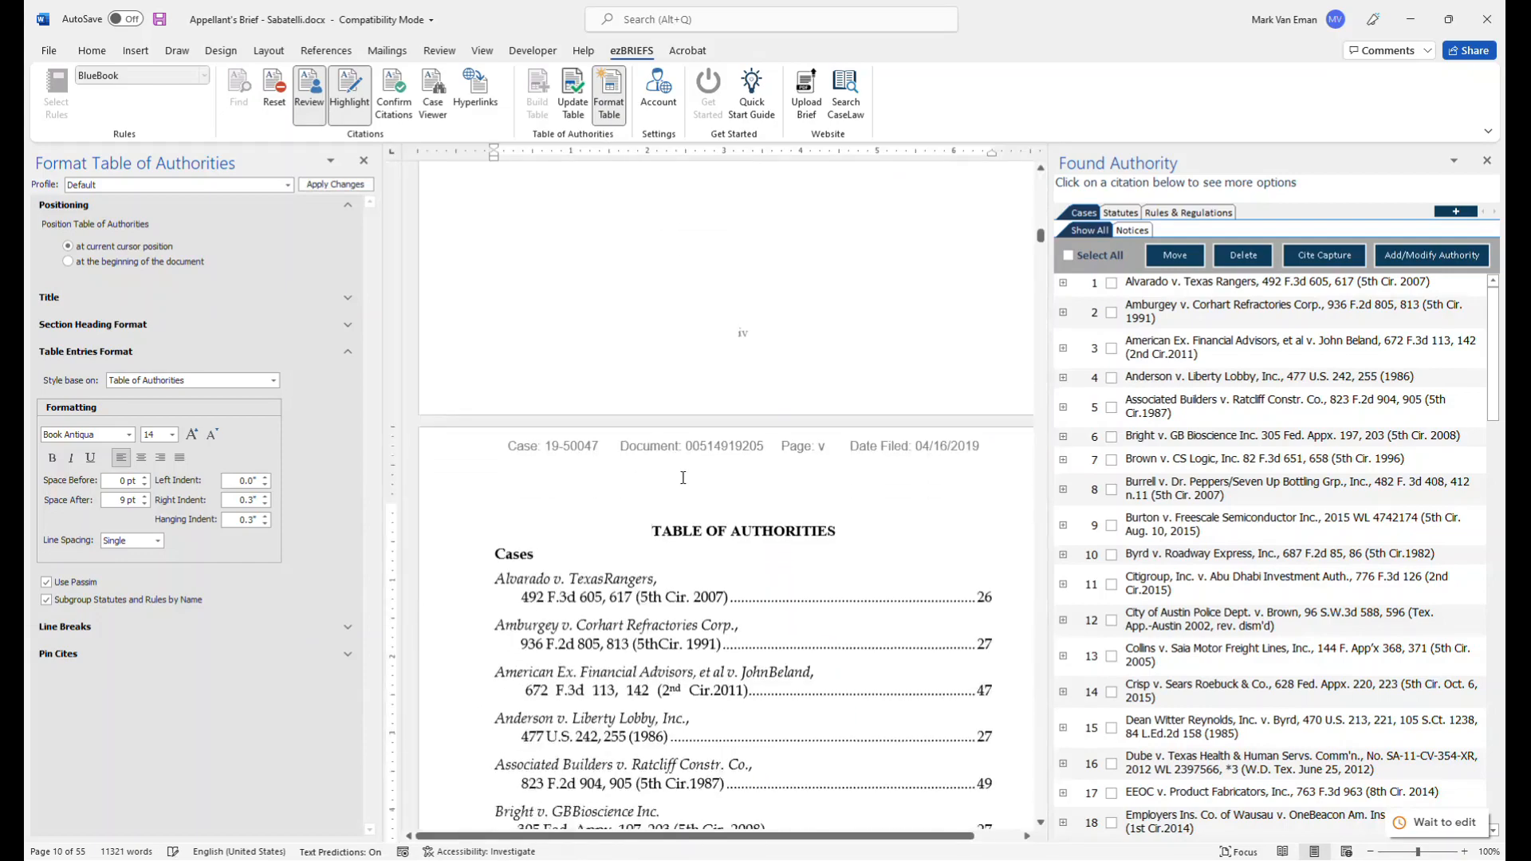
{"action": "scroll", "coordinate": [993, 587], "scroll_direction": "down", "scroll_amount": 15}
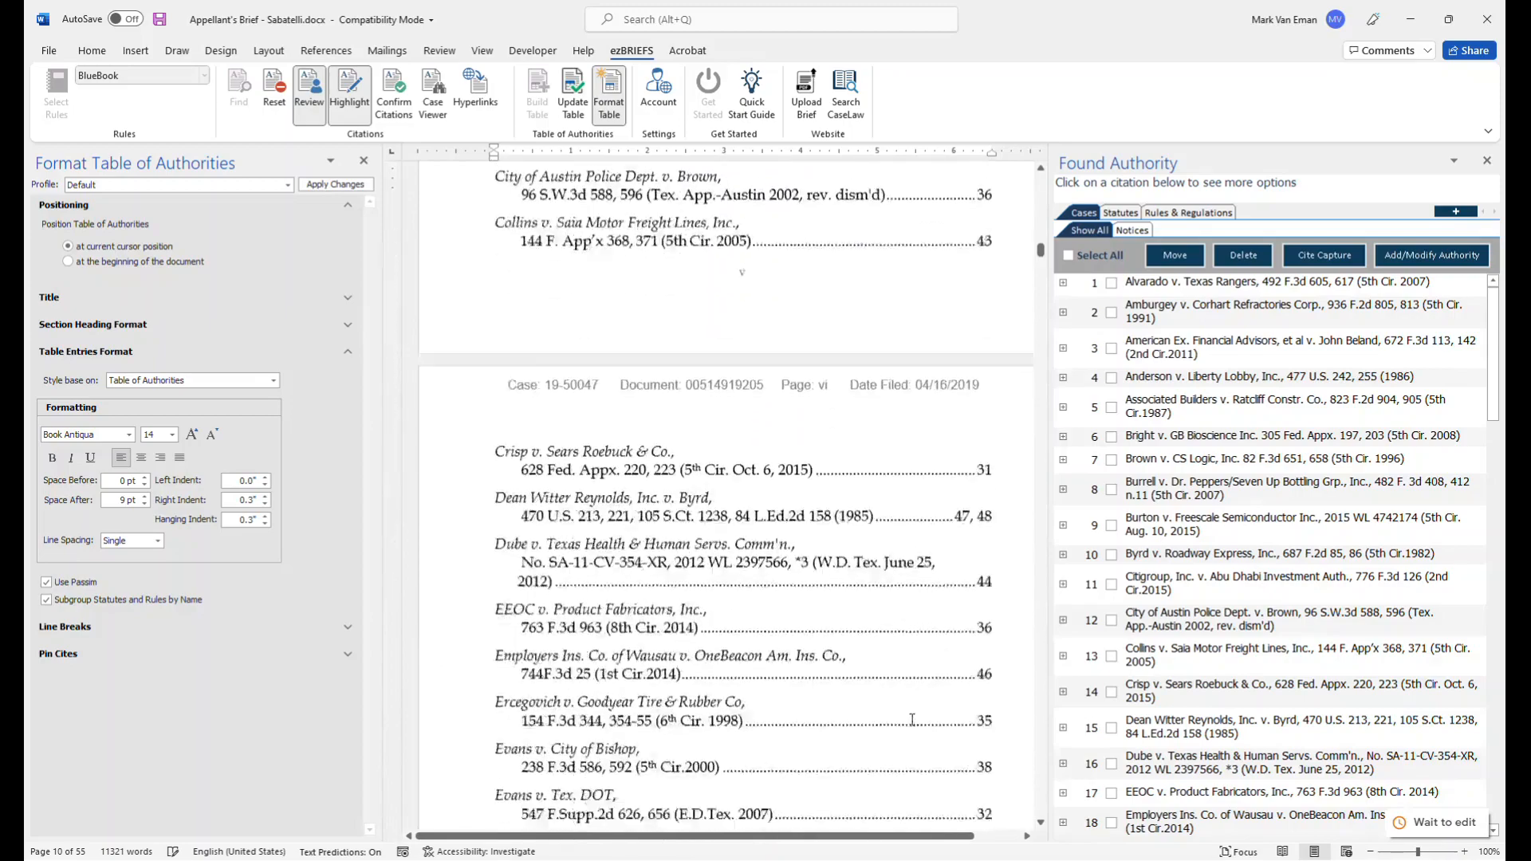
{"action": "scroll", "coordinate": [881, 708], "scroll_direction": "down", "scroll_amount": 20}
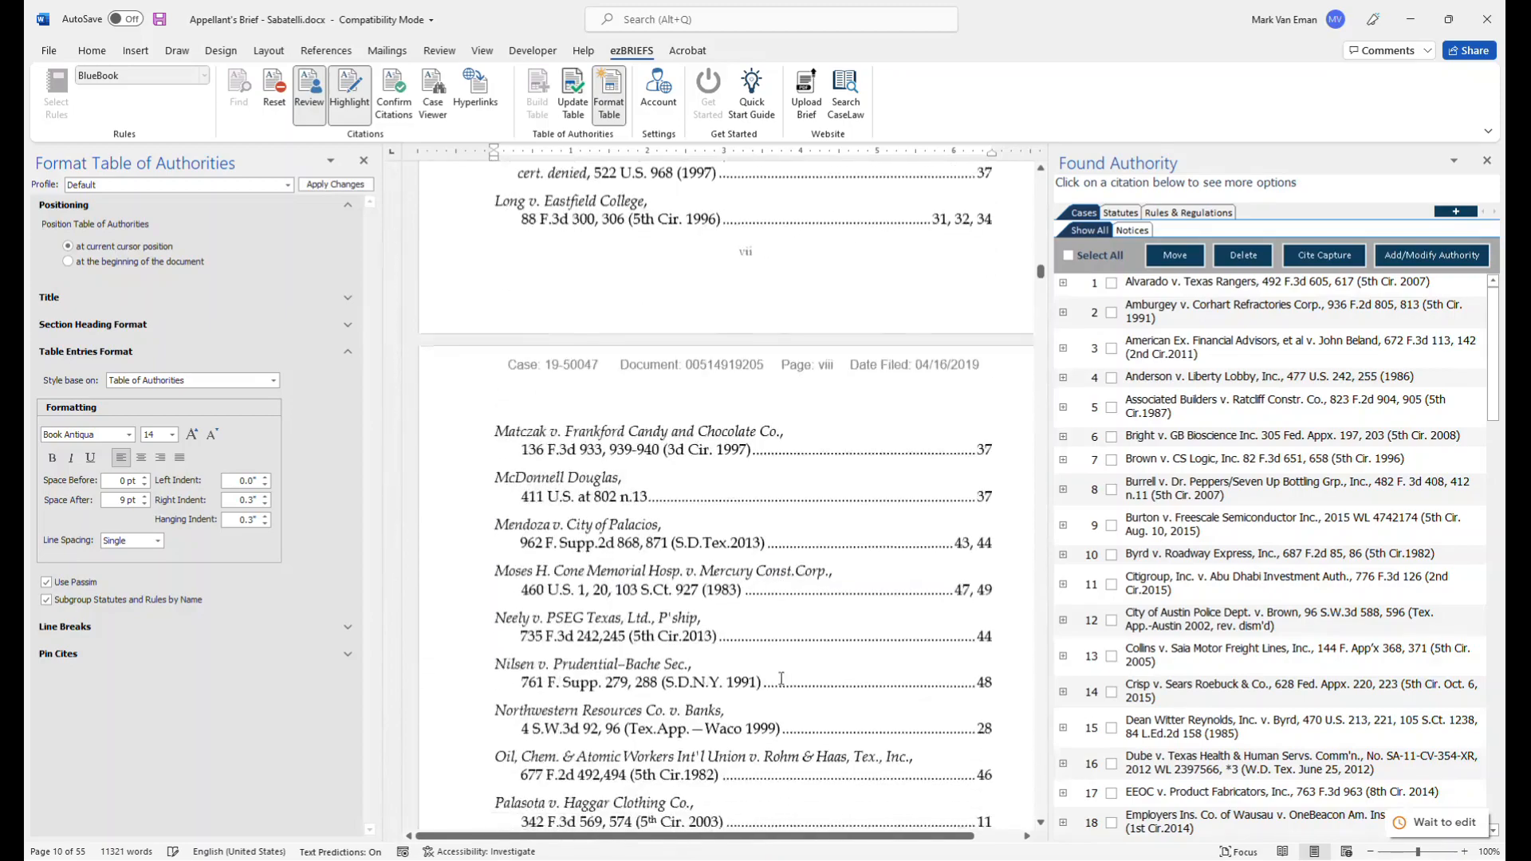
{"action": "scroll", "coordinate": [780, 682], "scroll_direction": "down", "scroll_amount": 10}
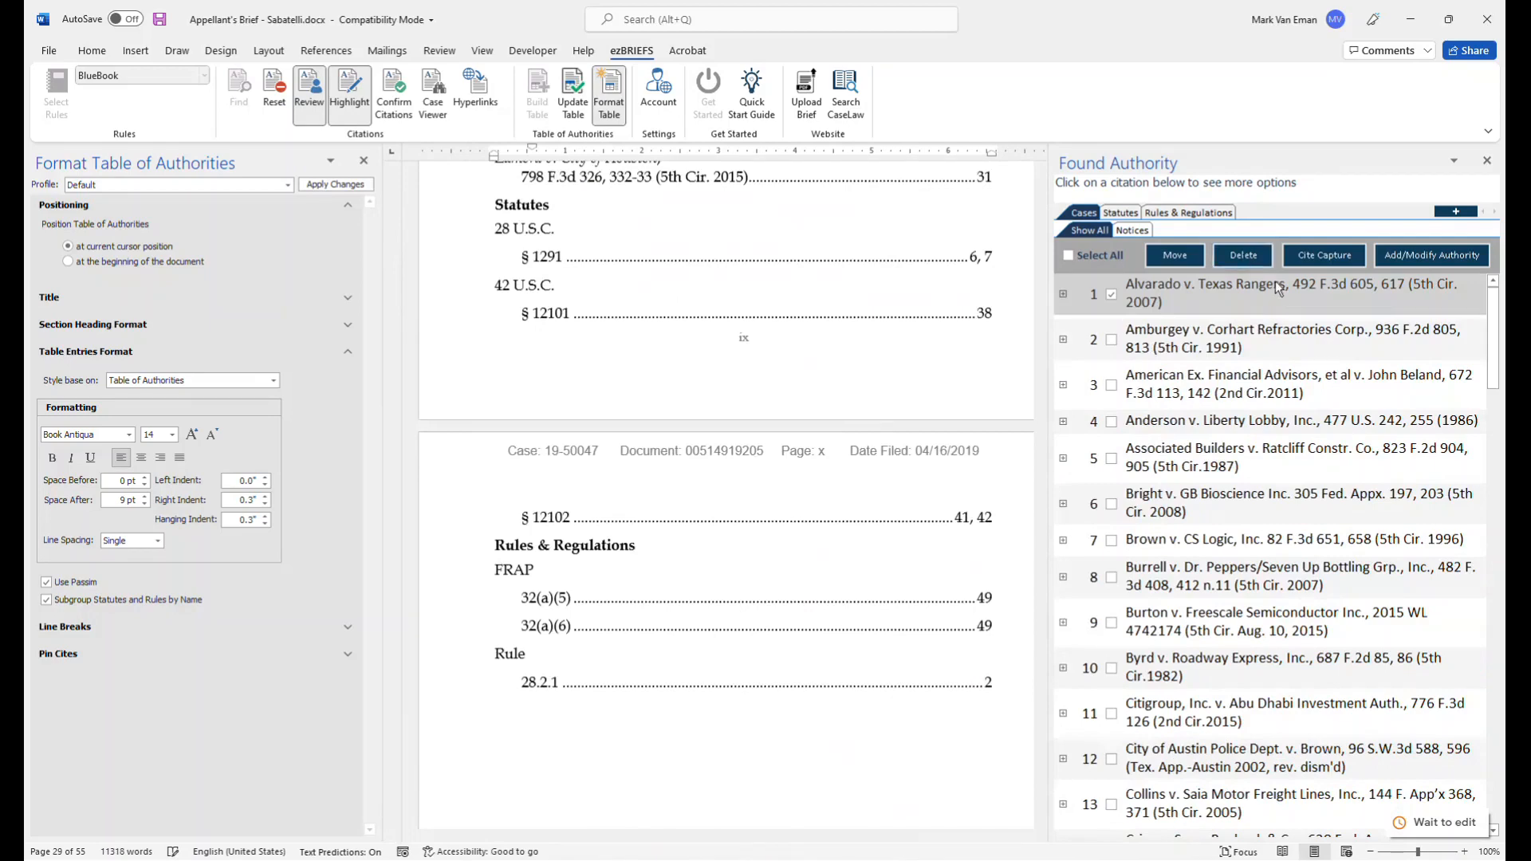
- Hyperlink the citations in the brief, then check the linked Russell v. McKinney opinion and the Alvarado v. Texas Rangers citation
{"action": "left_click", "coordinate": [363, 165]}
{"action": "left_click", "coordinate": [477, 94]}
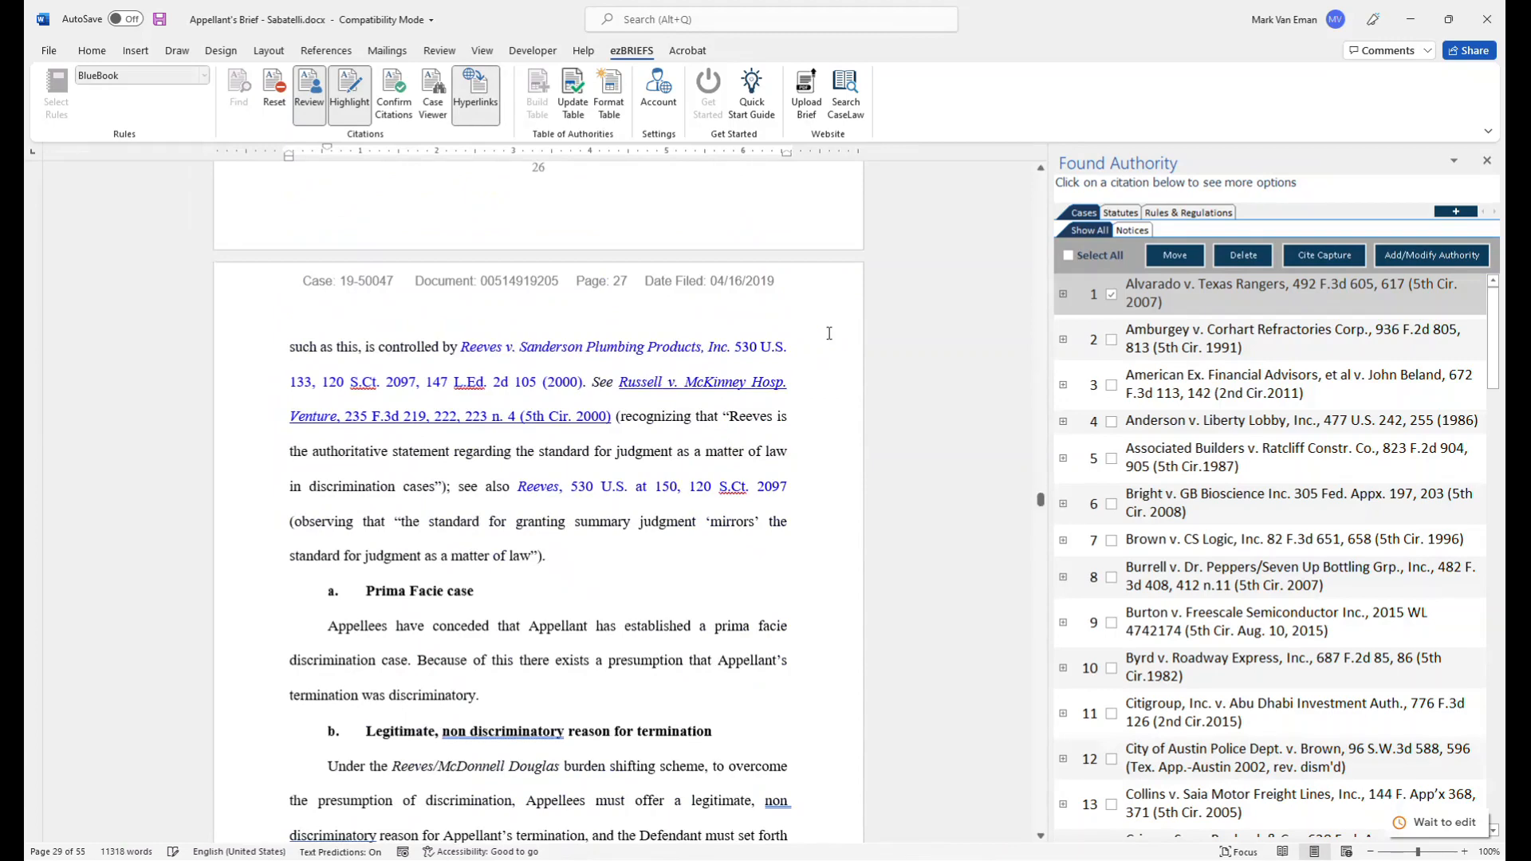
{"action": "left_click", "coordinate": [694, 389], "text": "ctrl"}
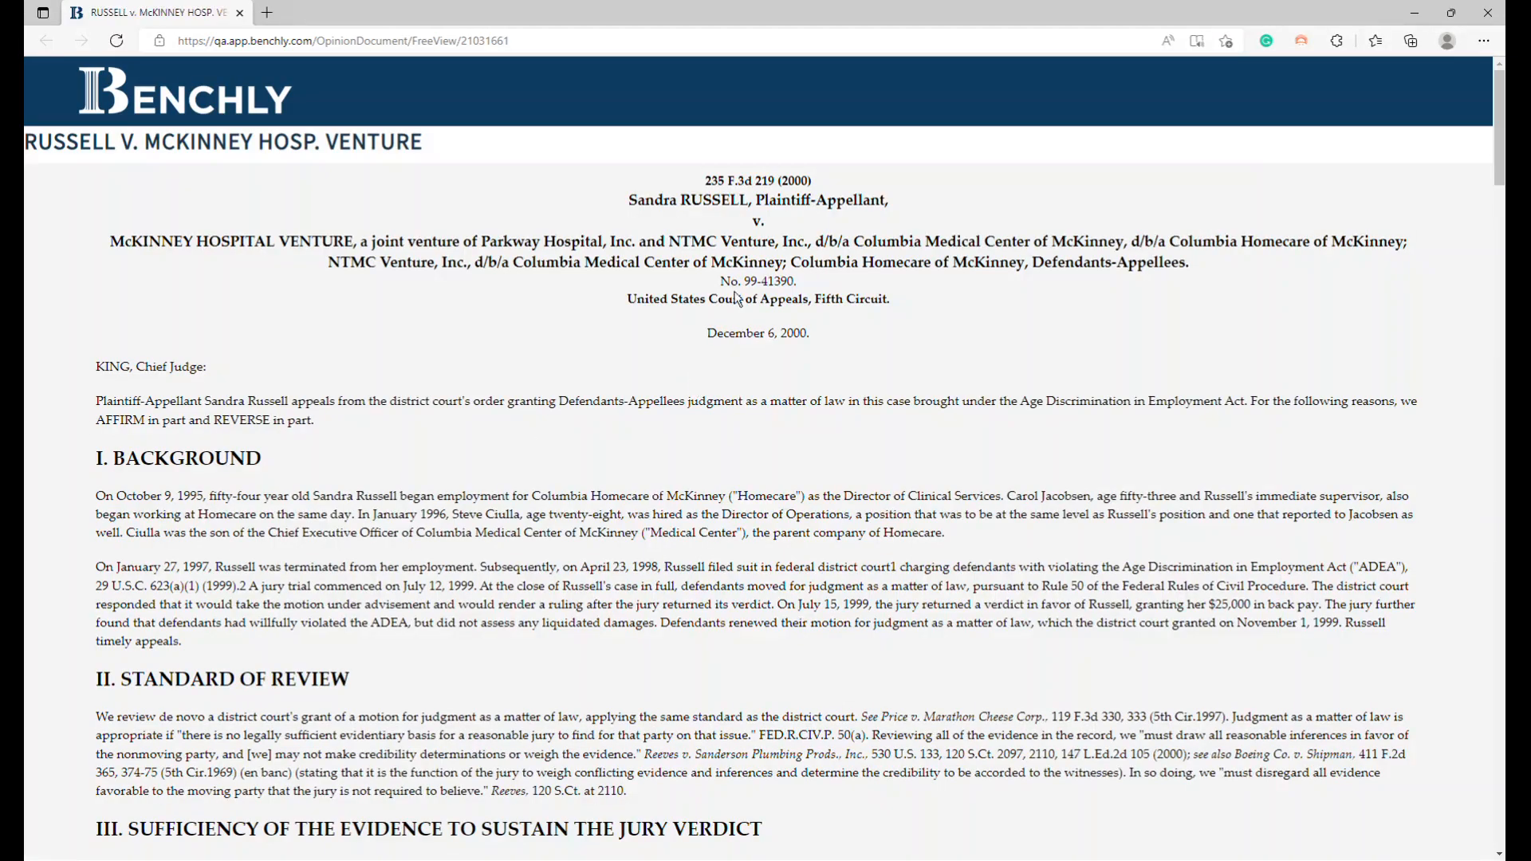
{"action": "left_click", "coordinate": [240, 14]}
{"action": "left_click", "coordinate": [1160, 309]}
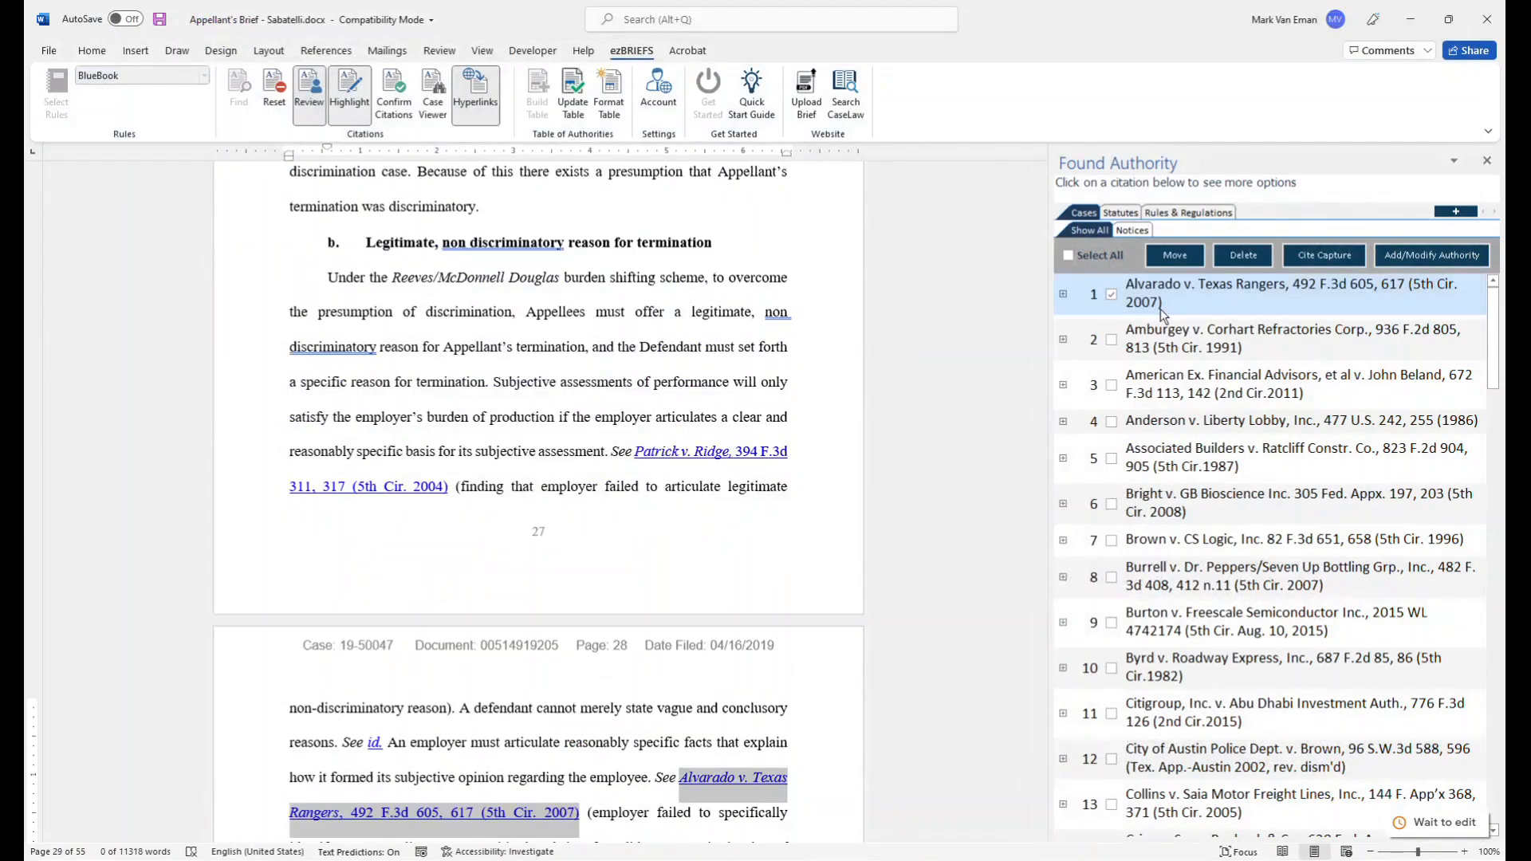